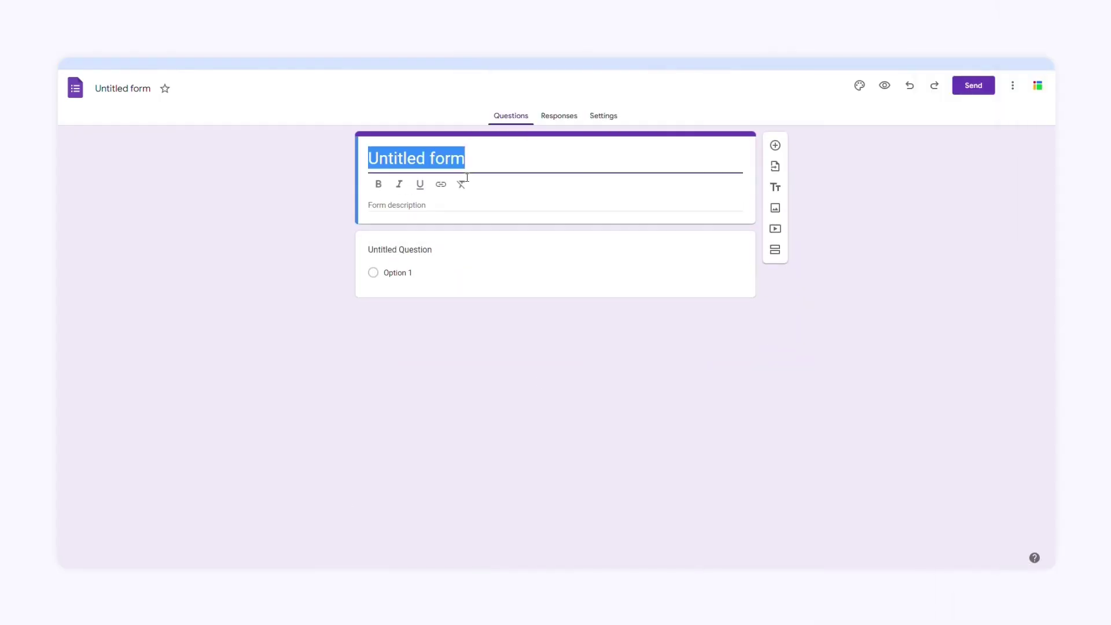
- Title the form 'Order request' and make the first question short answer, clearing its placeholder title
{"action": "type", "text": "Order request"}
{"action": "left_click", "coordinate": [519, 421]}
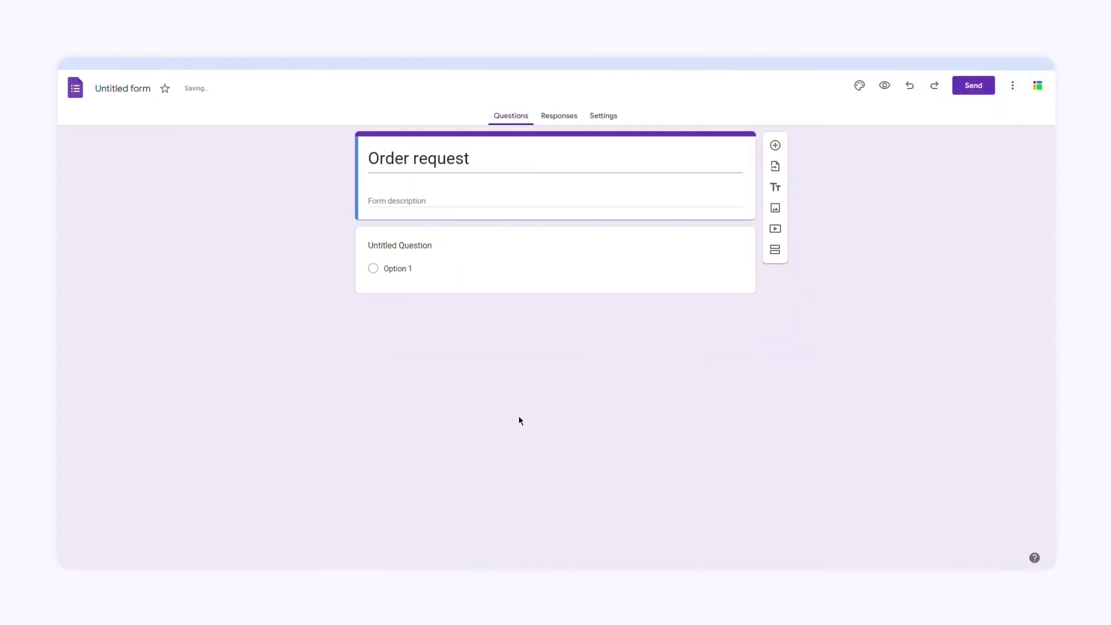
{"action": "left_click", "coordinate": [414, 238]}
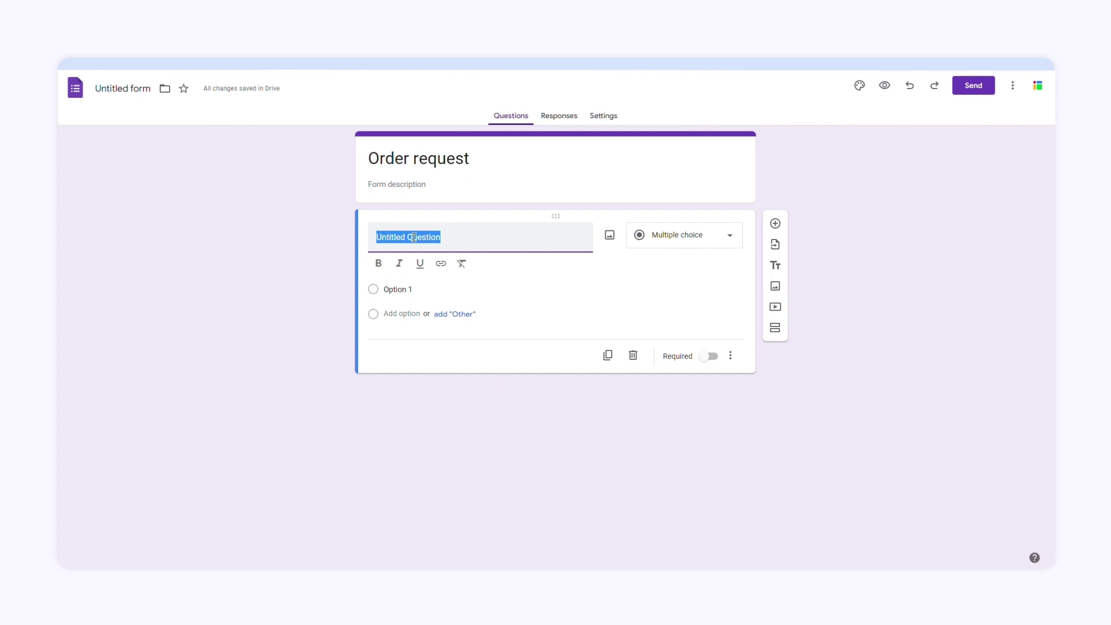
{"action": "left_click", "coordinate": [719, 241]}
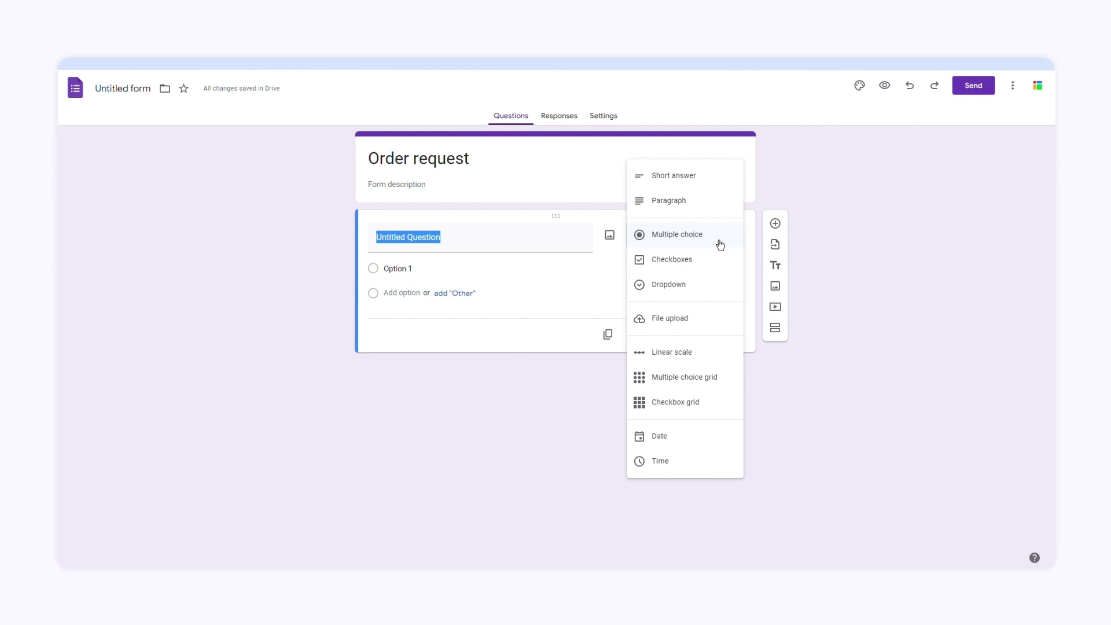
{"action": "left_click", "coordinate": [675, 178]}
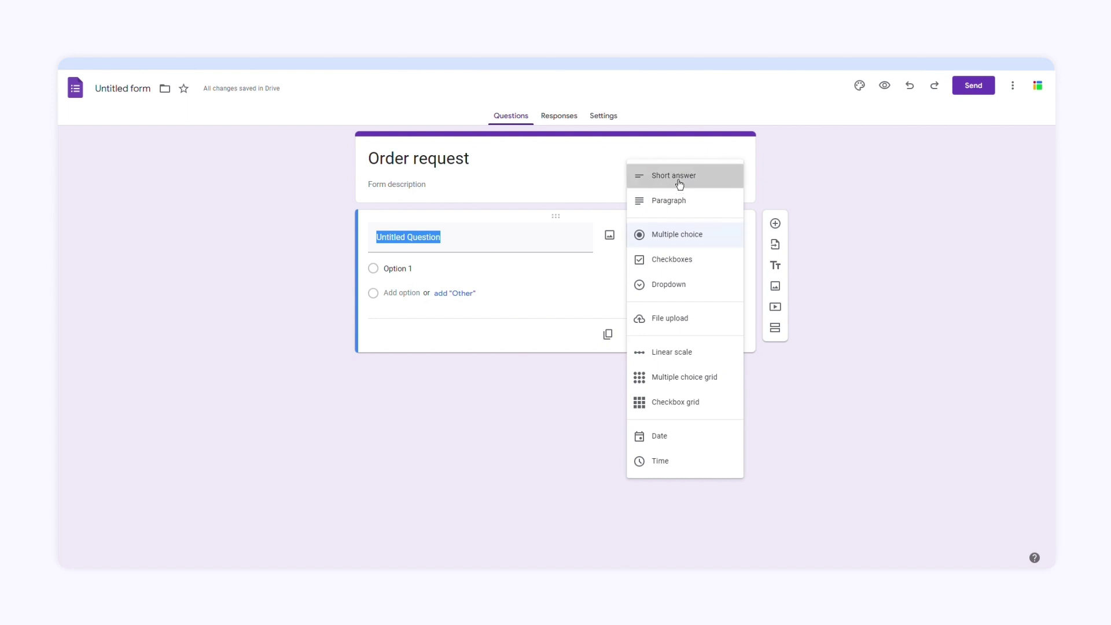
{"action": "key", "text": "BackSpace"}
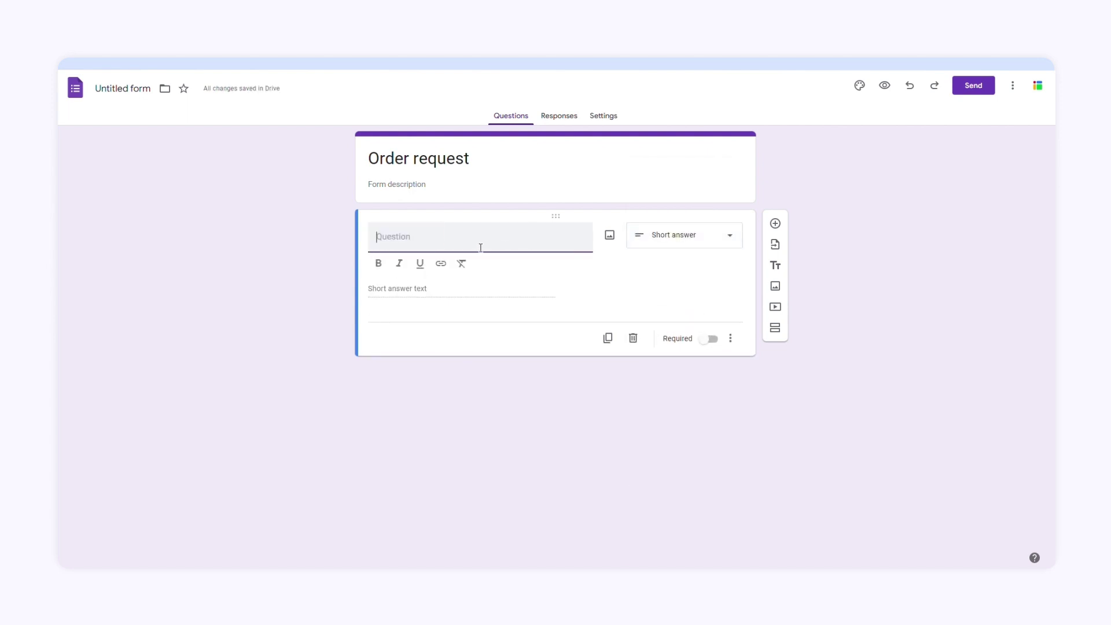
- Title the question 'Name', cap answers at 30 characters with error 'Maximum characters: 30', and make it required
{"action": "type", "text": "Name"}
{"action": "left_click", "coordinate": [731, 339]}
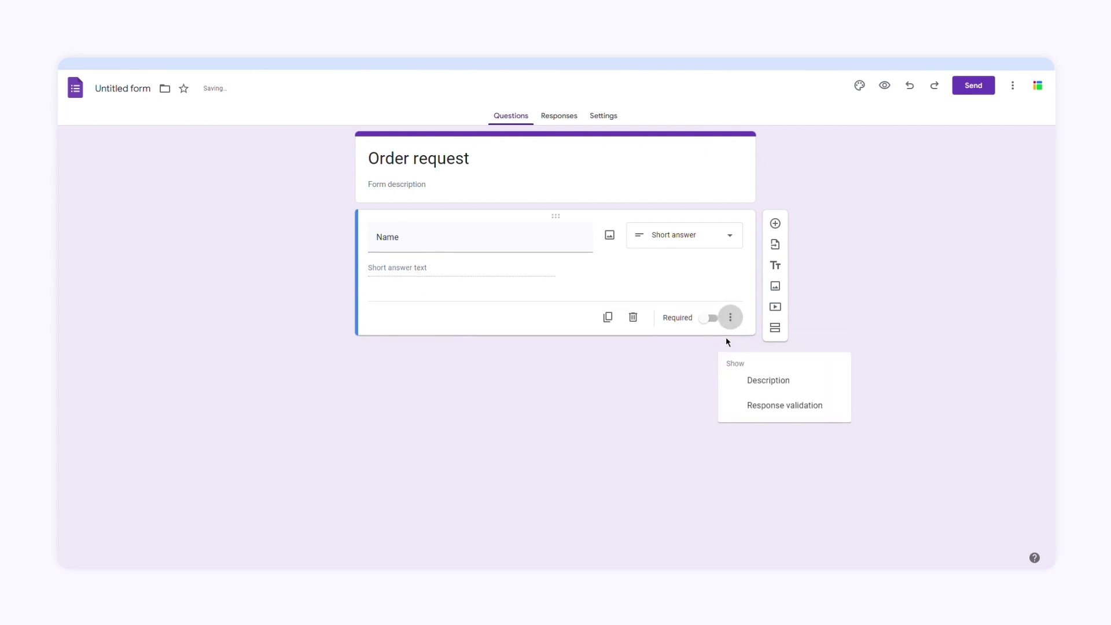
{"action": "left_click", "coordinate": [759, 407]}
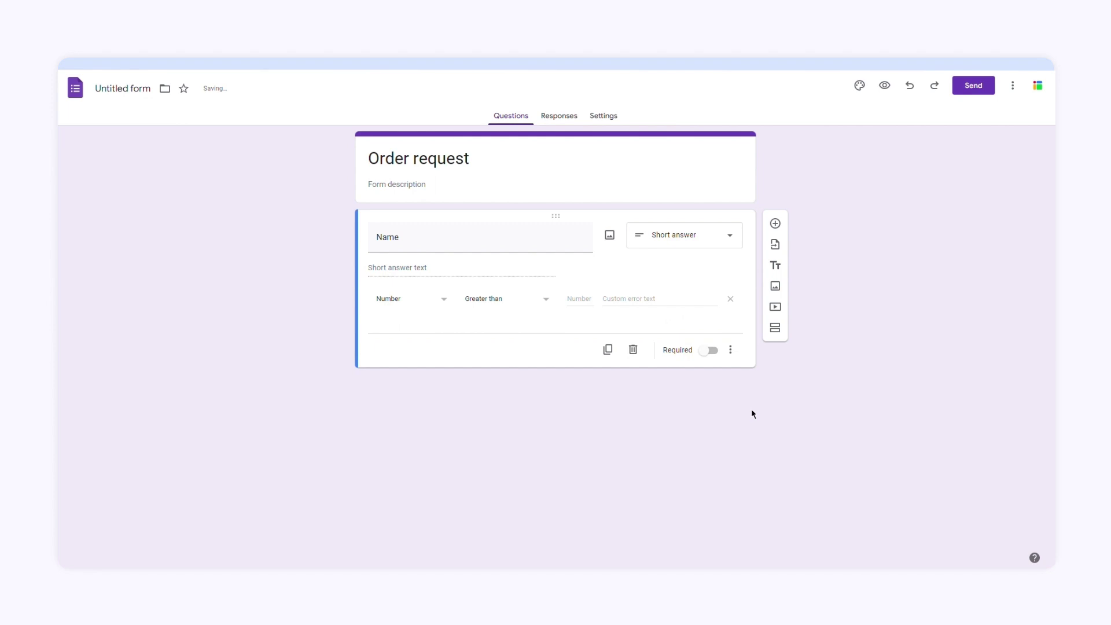
{"action": "left_click", "coordinate": [443, 309]}
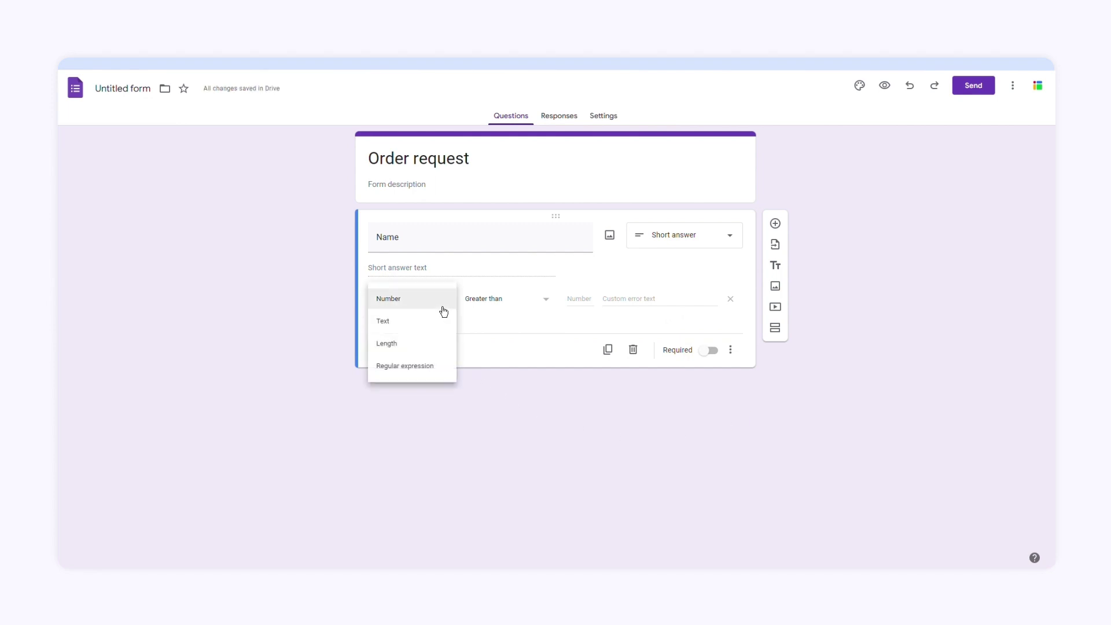
{"action": "left_click", "coordinate": [444, 359]}
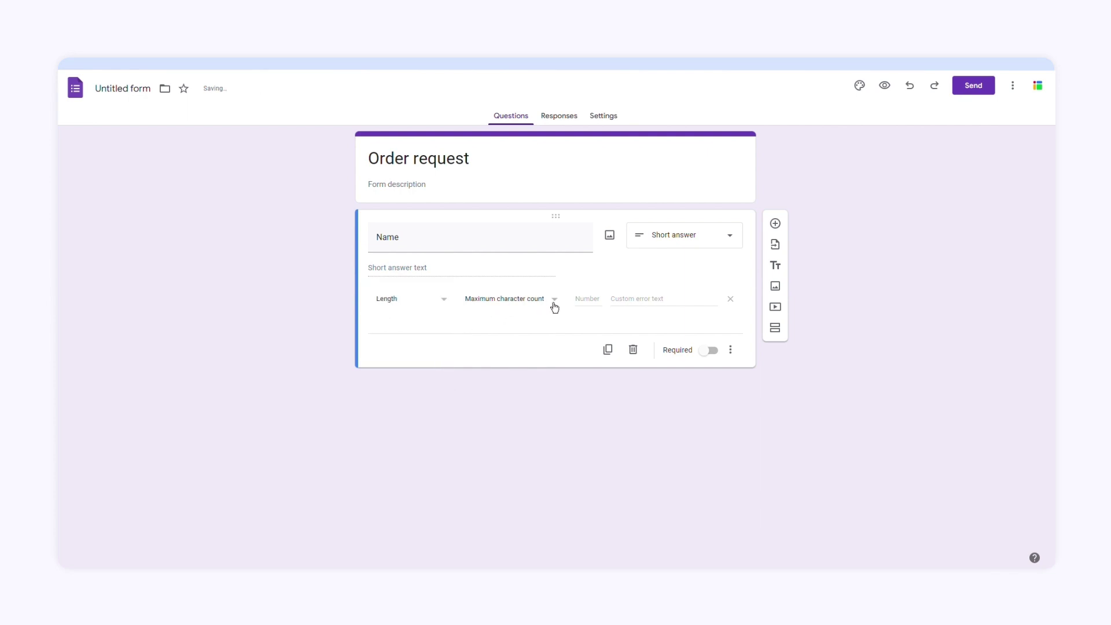
{"action": "left_click", "coordinate": [601, 303]}
{"action": "type", "text": "30"}
{"action": "left_click", "coordinate": [631, 303]}
{"action": "type", "text": "Maximum characters: 30"}
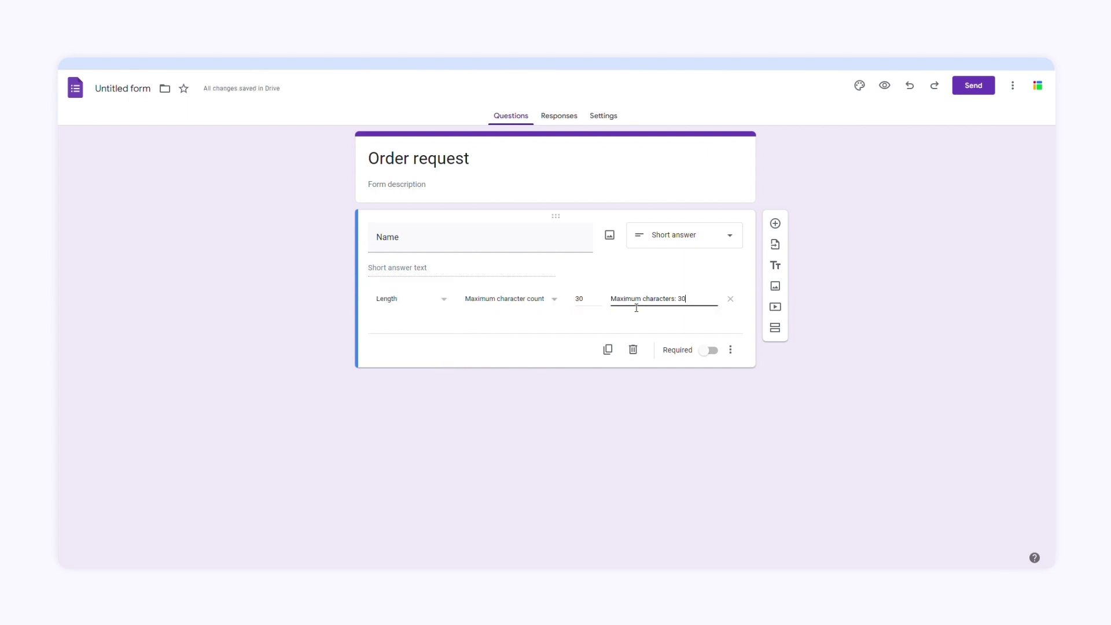
{"action": "left_click", "coordinate": [713, 359]}
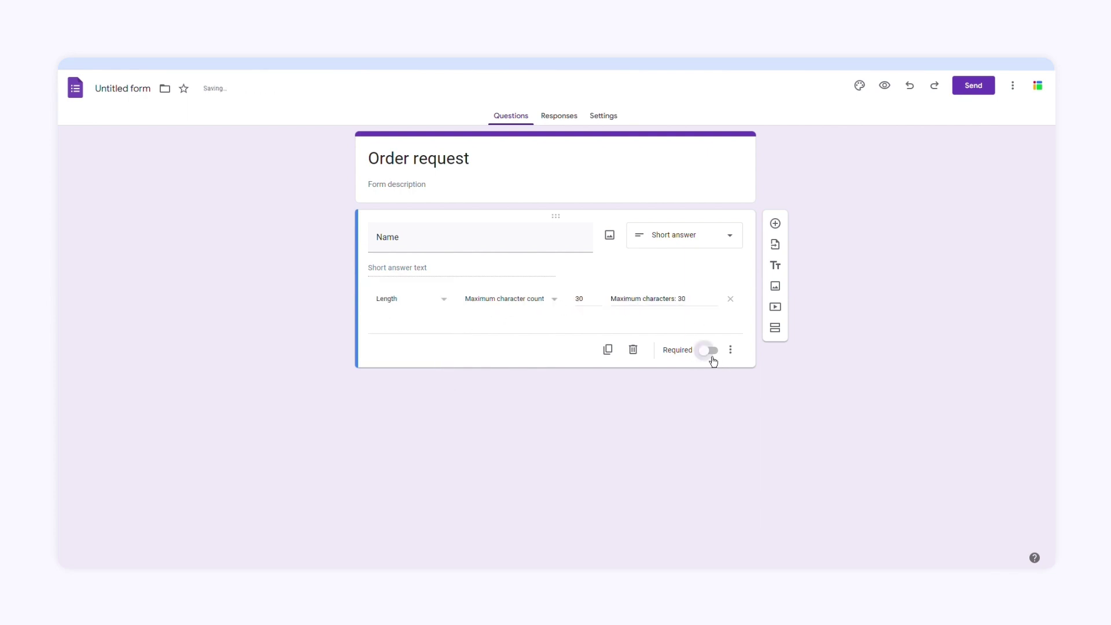
- Add a second short-answer question titled 'Email'
{"action": "left_click", "coordinate": [776, 223]}
{"action": "left_click", "coordinate": [702, 322]}
{"action": "left_click", "coordinate": [689, 241]}
{"action": "left_click", "coordinate": [511, 314]}
{"action": "type", "text": "Email"}
- Validate Email answers as Text › Email with the error 'Invalid email address'
{"action": "left_click", "coordinate": [730, 416]}
{"action": "left_click", "coordinate": [760, 477]}
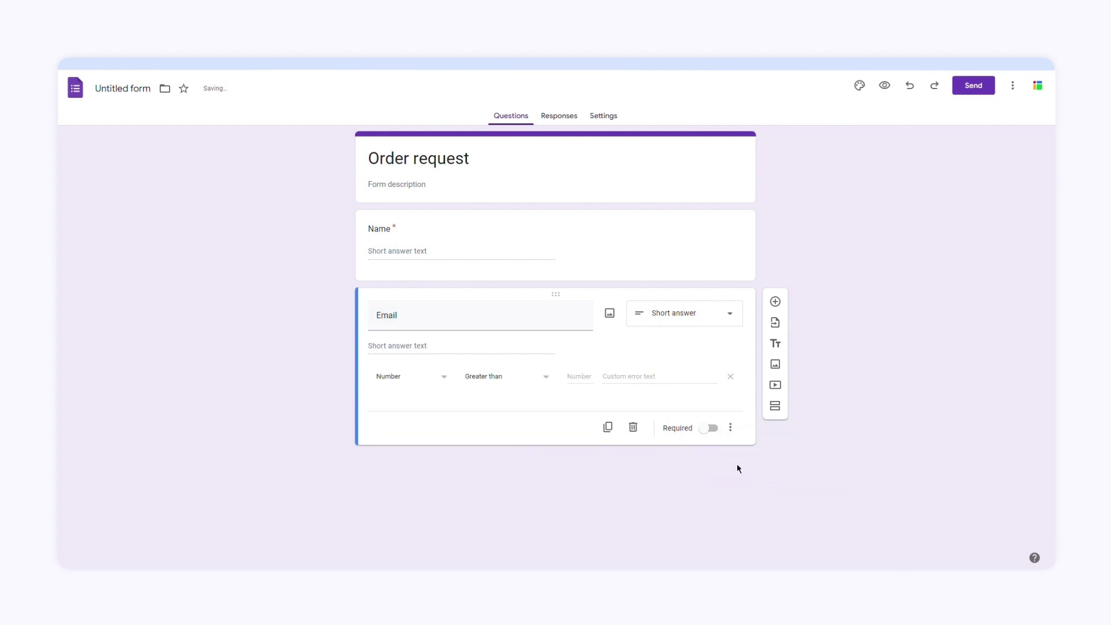
{"action": "left_click", "coordinate": [447, 383]}
{"action": "left_click", "coordinate": [449, 398]}
{"action": "left_click", "coordinate": [497, 377]}
{"action": "left_click", "coordinate": [492, 421]}
{"action": "left_click", "coordinate": [585, 381]}
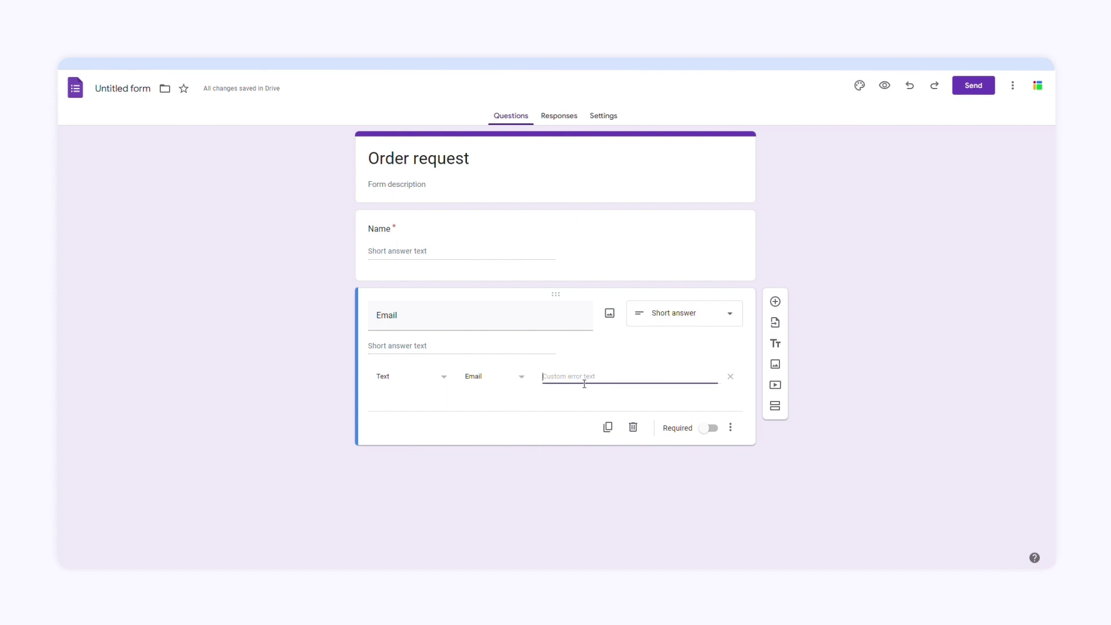
{"action": "type", "text": "Invalid email address"}
{"action": "left_click", "coordinate": [744, 394]}
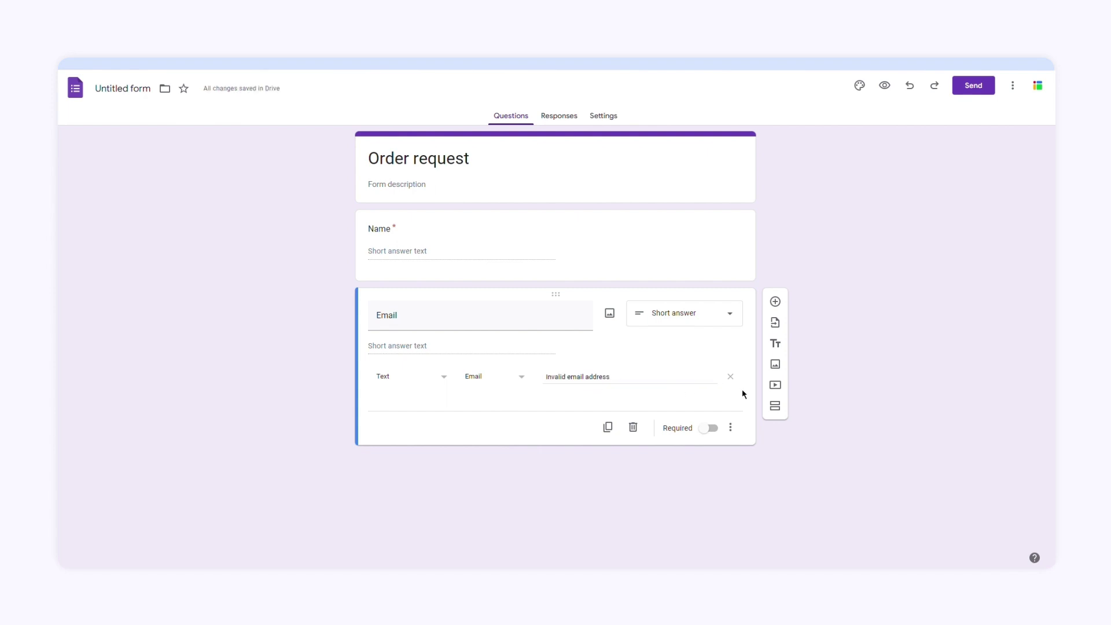
- Add a dropdown question titled 'What would you like to order?'
{"action": "left_click", "coordinate": [776, 302]}
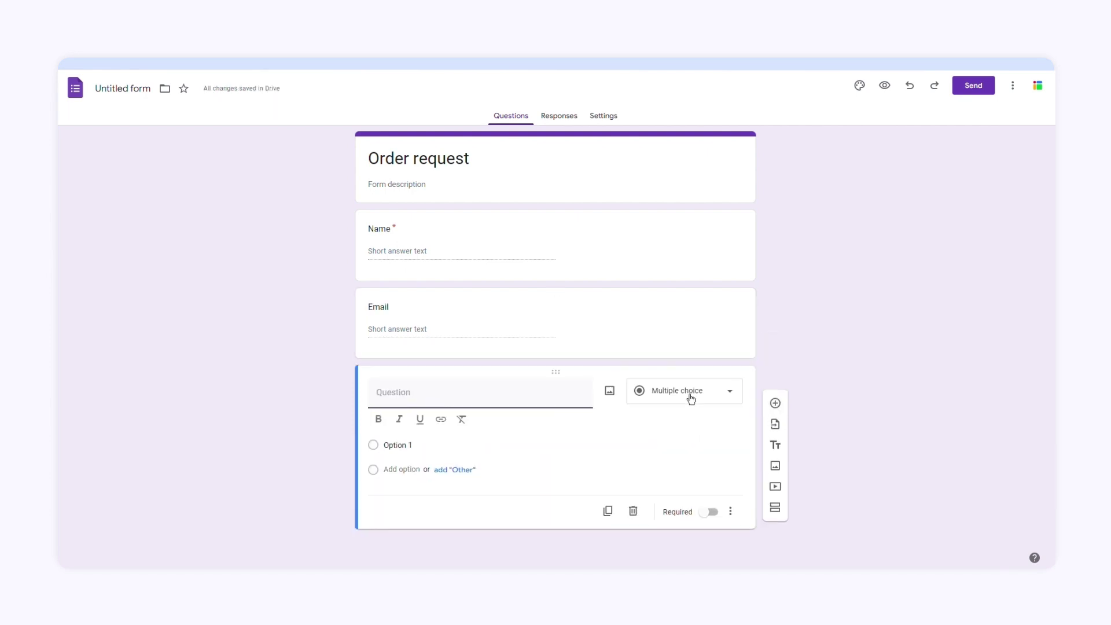
{"action": "left_click", "coordinate": [690, 398]}
{"action": "left_click", "coordinate": [666, 352]}
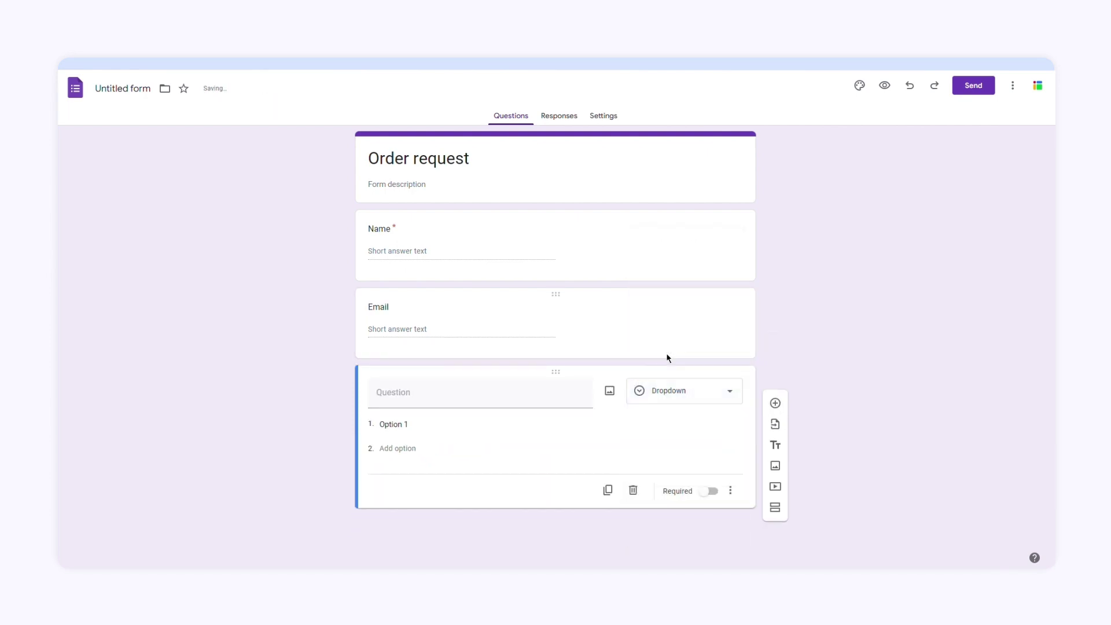
{"action": "left_click", "coordinate": [563, 394]}
{"action": "type", "text": "What would you like to order?"}
- Enter the options Soft cover notebook, Hard cover notebook and Premium notebook
{"action": "left_click", "coordinate": [416, 445]}
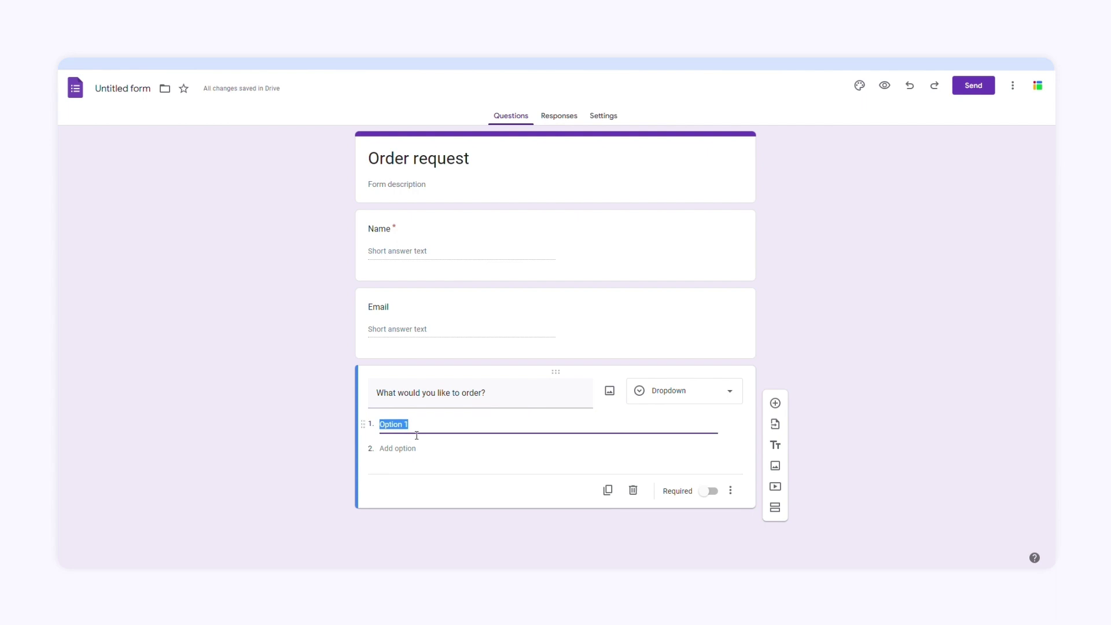
{"action": "type", "text": "Soft cover notebook"}
{"action": "key", "text": "Return"}
{"action": "type", "text": "Hard cover notebook"}
{"action": "key", "text": "Return"}
{"action": "type", "text": "Premium notebook"}
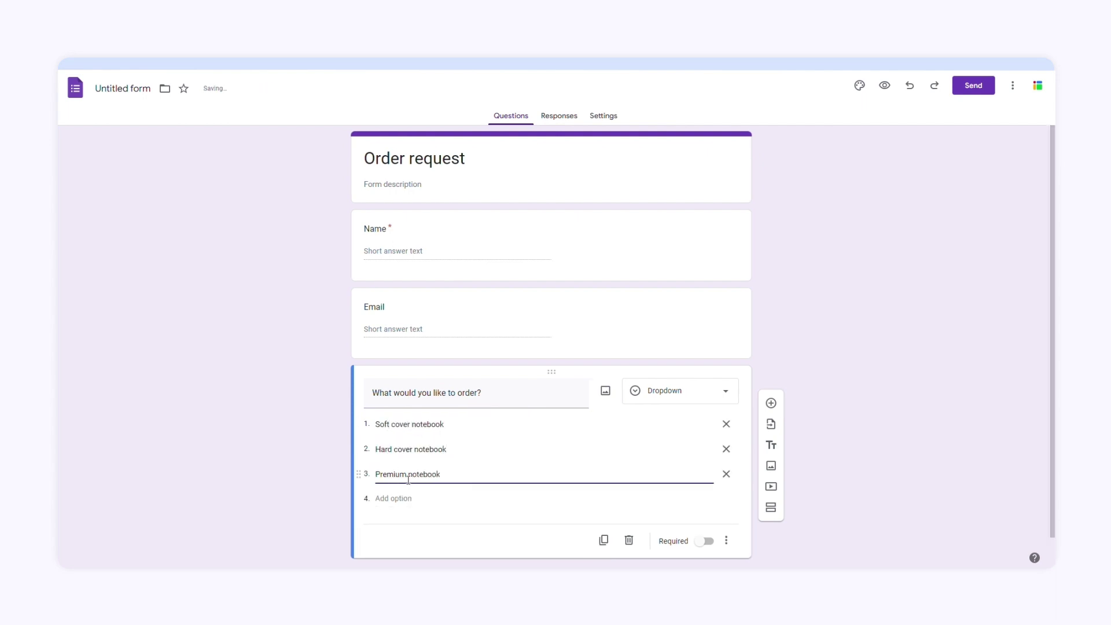
{"action": "left_click", "coordinate": [542, 519]}
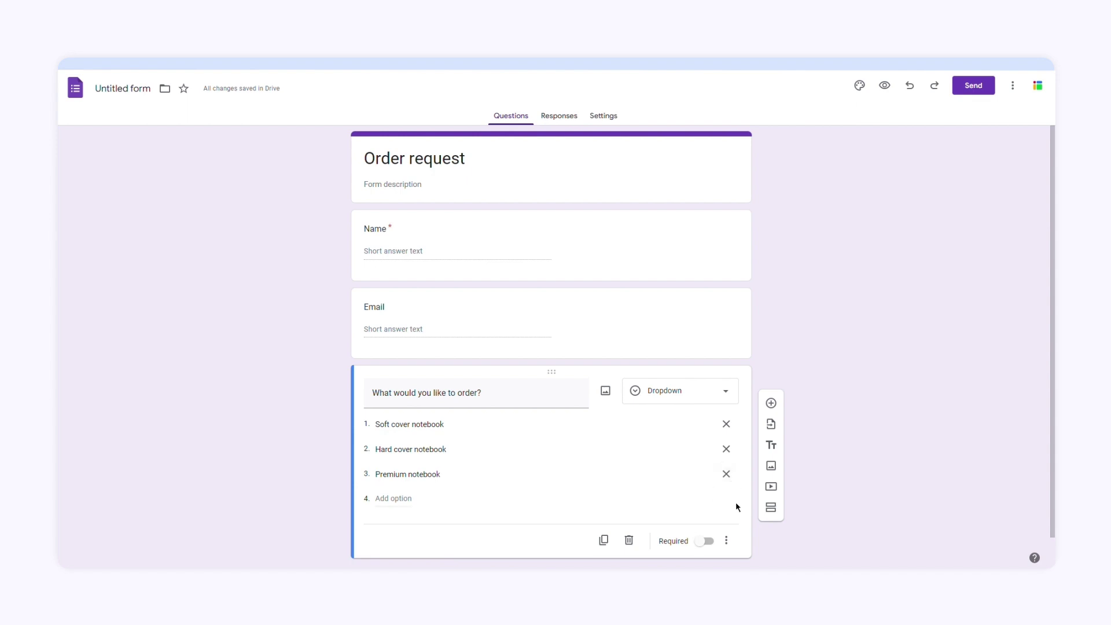
- Preview the Order request form as respondents see it
{"action": "left_click", "coordinate": [886, 87]}
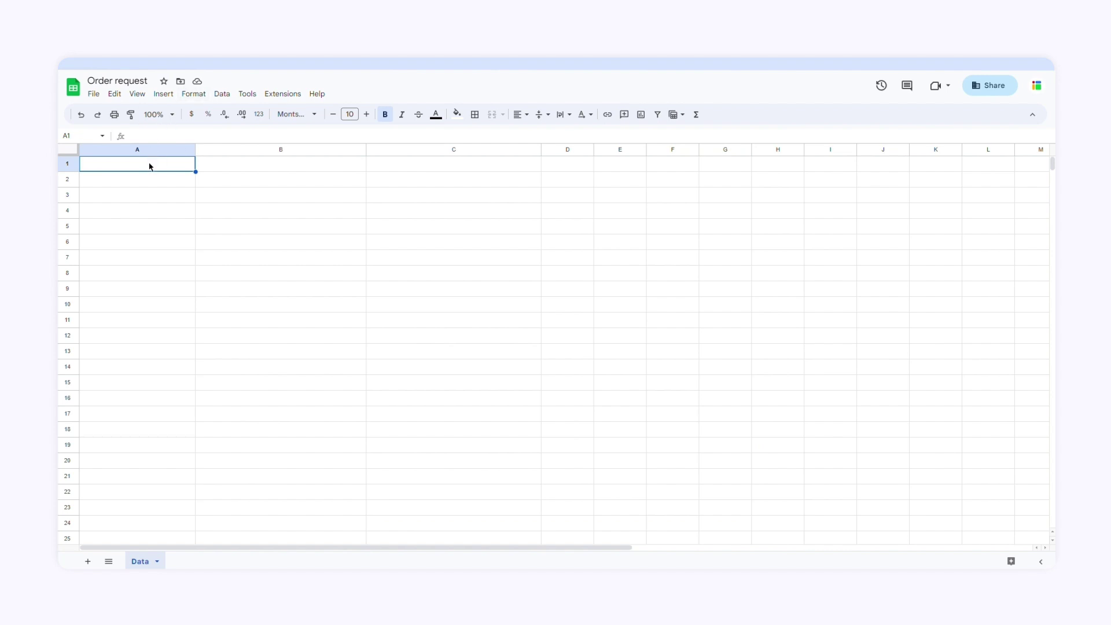
- Set header A1 to 'Name* [max:30]' and B1 to 'Email [email]'
{"action": "type", "text": "Name"}
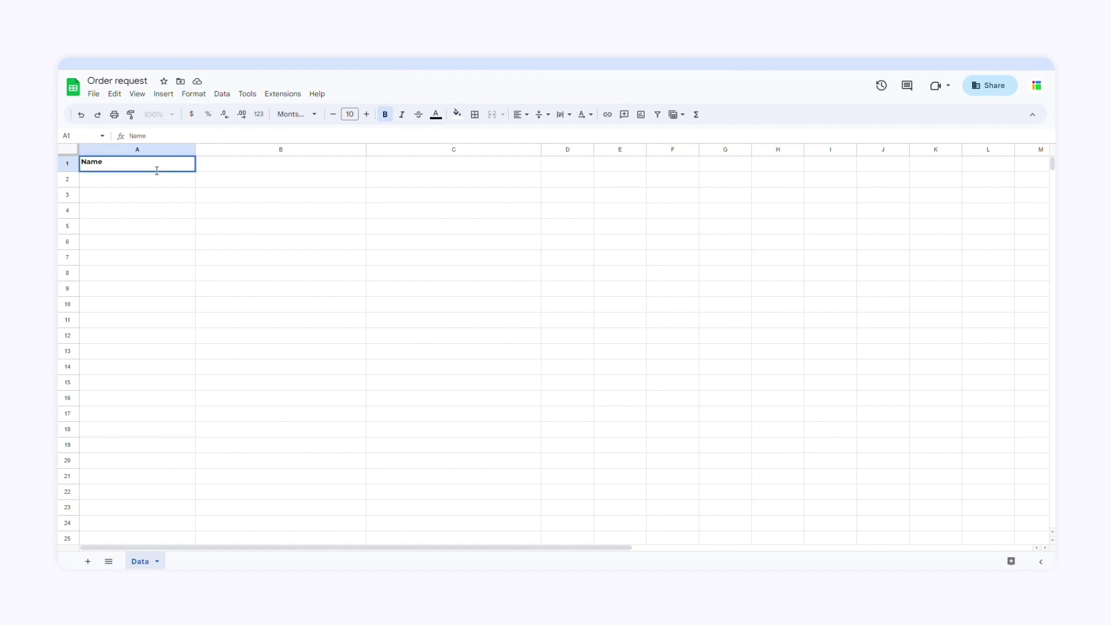
{"action": "type", "text": "* []"}
{"action": "key", "text": "ctrl+Return"}
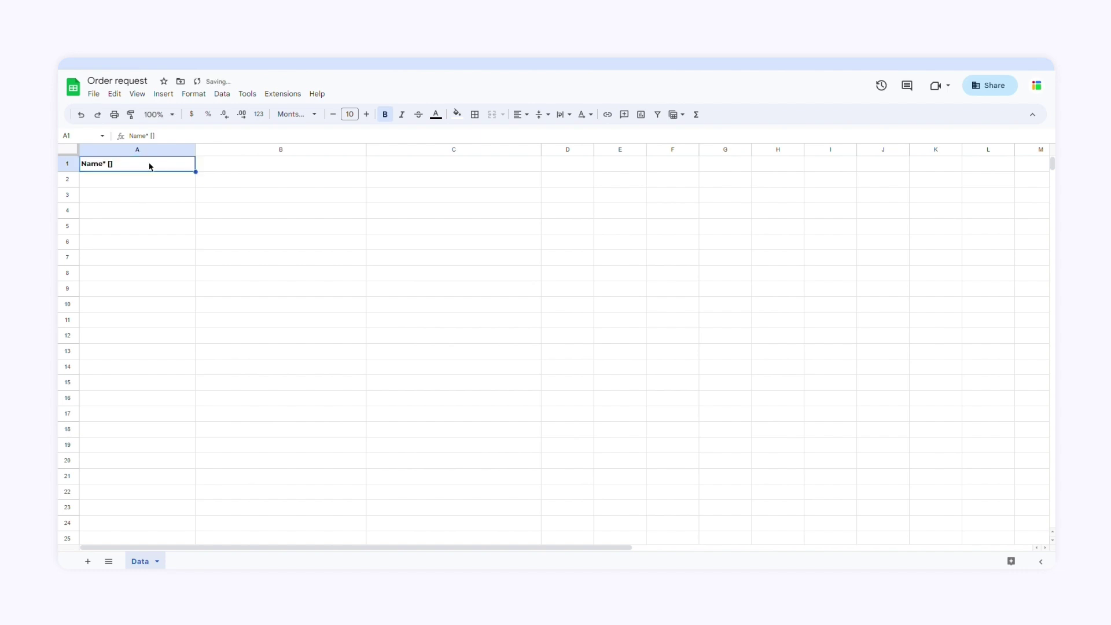
{"action": "left_click", "coordinate": [153, 136]}
{"action": "type", "text": "max"}
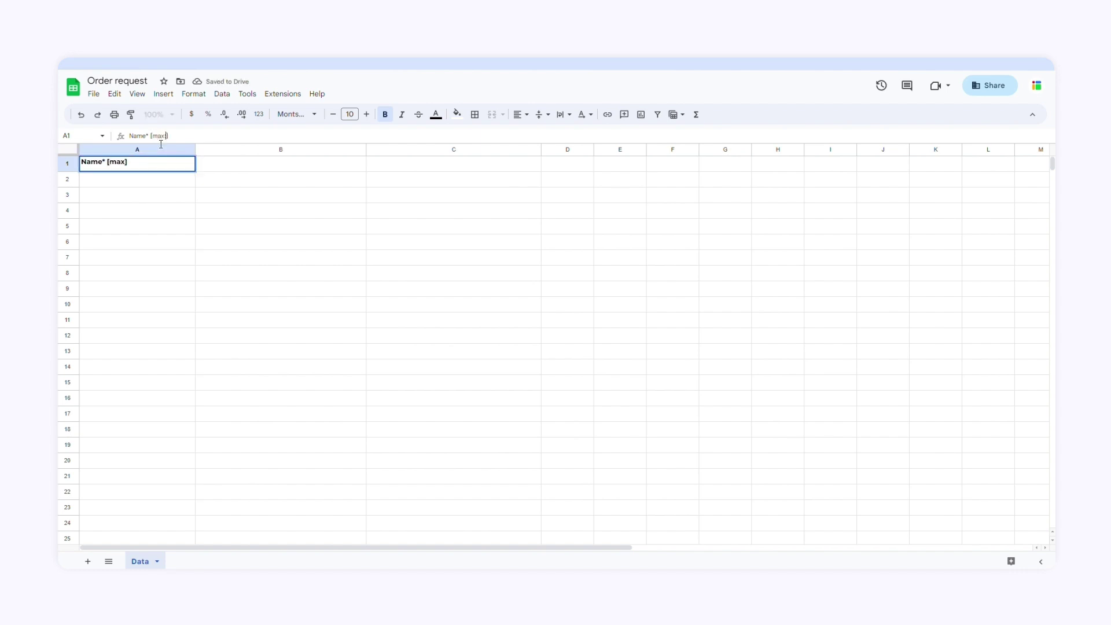
{"action": "type", "text": ":30"}
{"action": "key", "text": "Tab"}
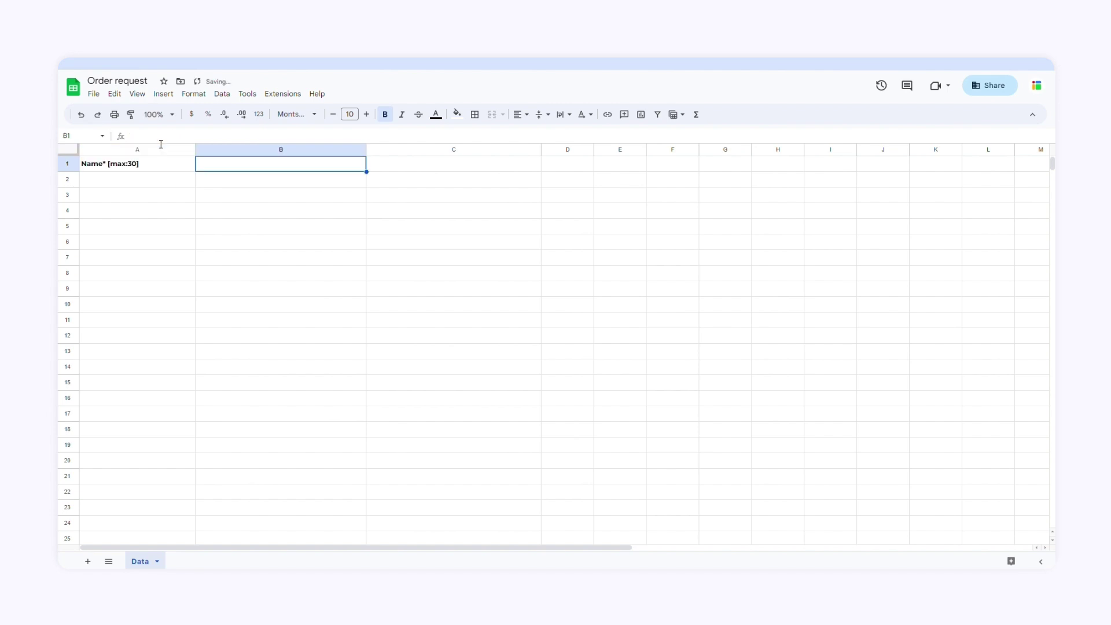
{"action": "type", "text": "Email"}
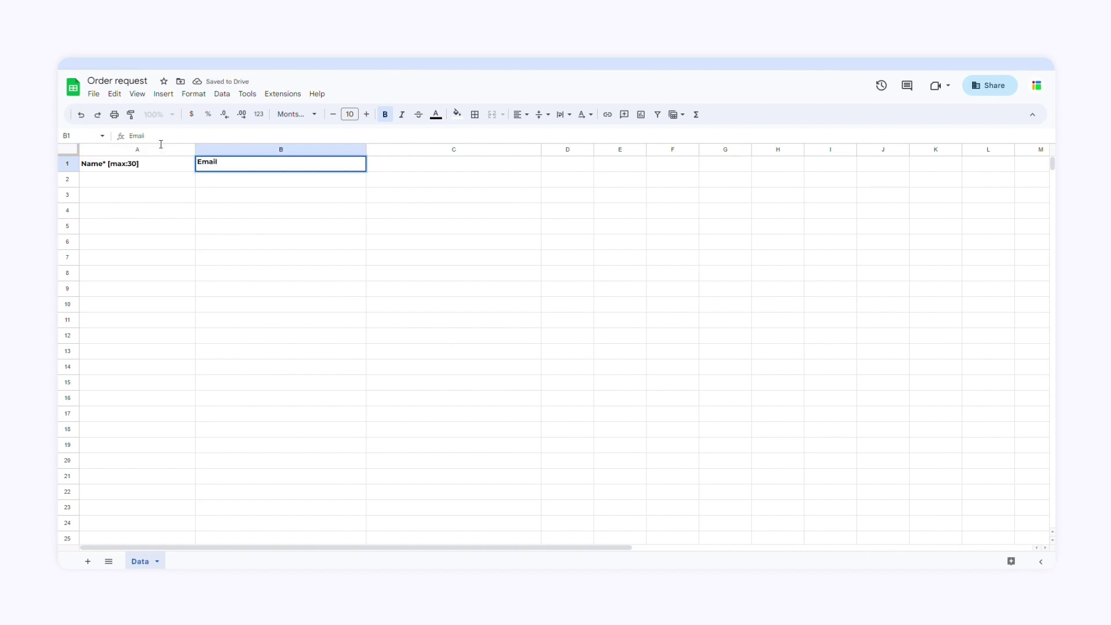
{"action": "type", "text": " []"}
{"action": "key", "text": "shift+Tab"}
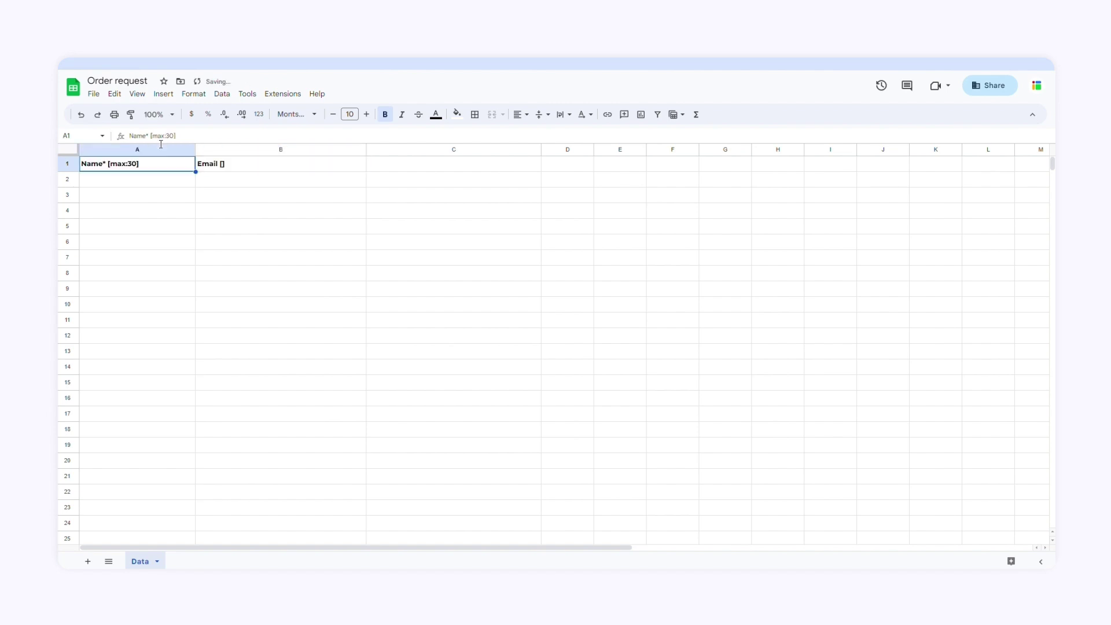
{"action": "key", "text": "Tab"}
{"action": "key", "text": "Return"}
{"action": "key", "text": "Left"}
{"action": "type", "text": "email"}
{"action": "key", "text": "Return"}
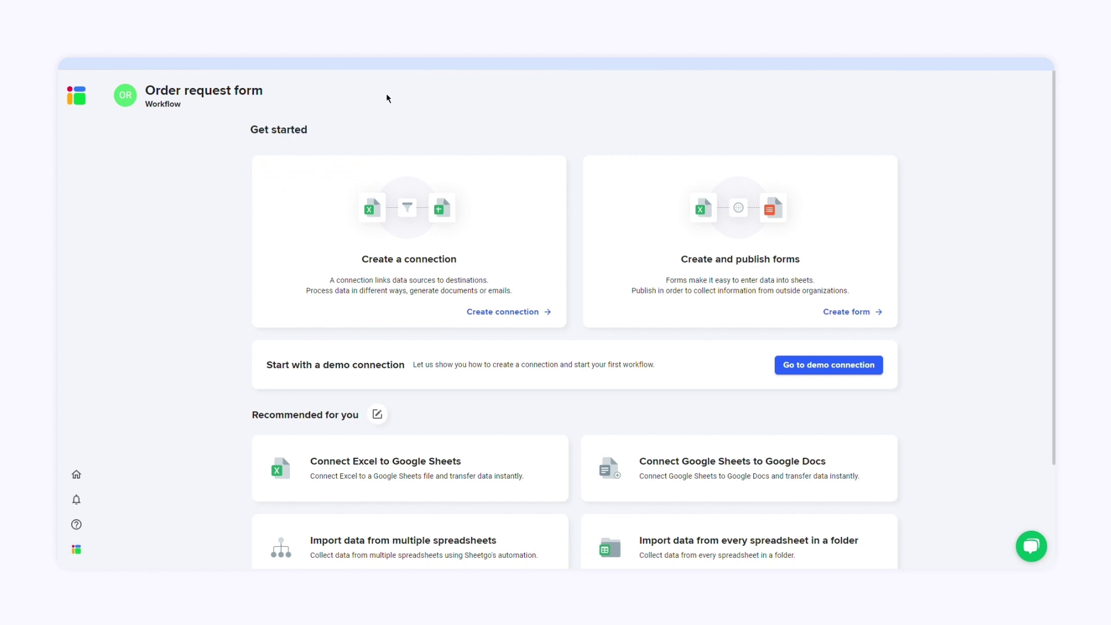
- Create and save a Sheetgo form named Order from the Order request file's Data tab
{"action": "left_click", "coordinate": [845, 311]}
{"action": "left_click", "coordinate": [361, 184]}
{"action": "type", "text": "Order"}
{"action": "key", "text": "Return"}
{"action": "left_click", "coordinate": [774, 311]}
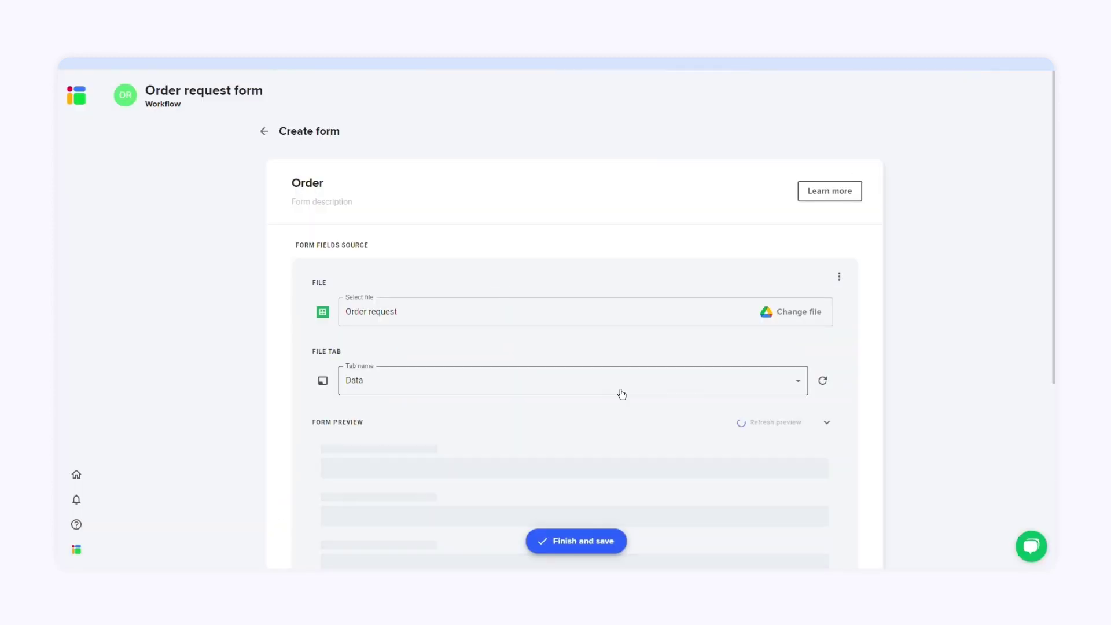
{"action": "scroll", "coordinate": [654, 385], "scroll_direction": "down", "scroll_amount": 3}
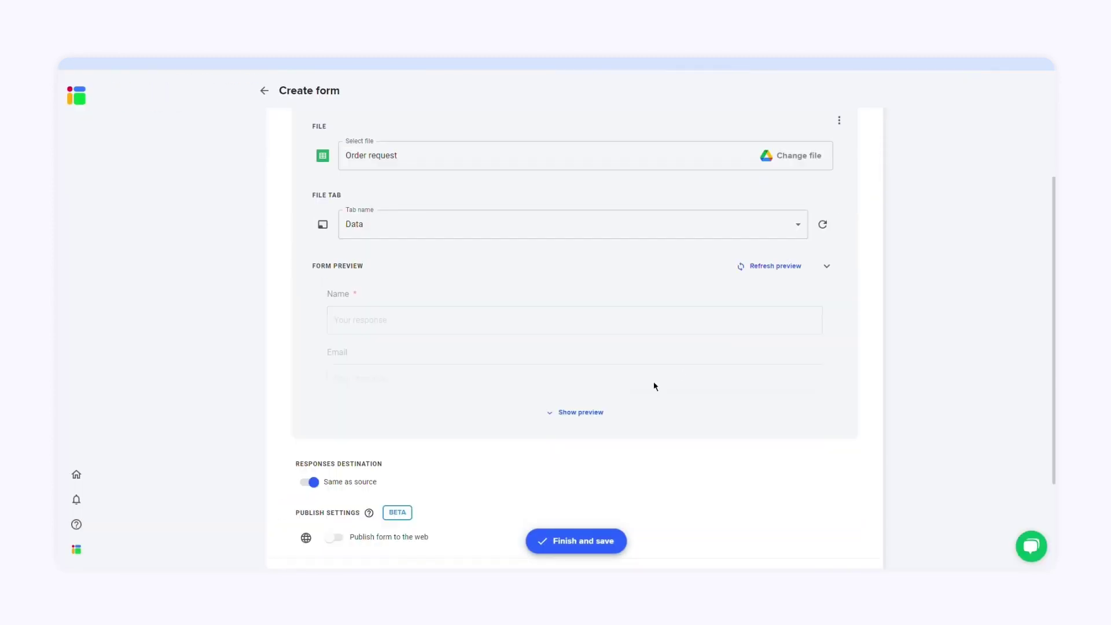
{"action": "left_click", "coordinate": [568, 546]}
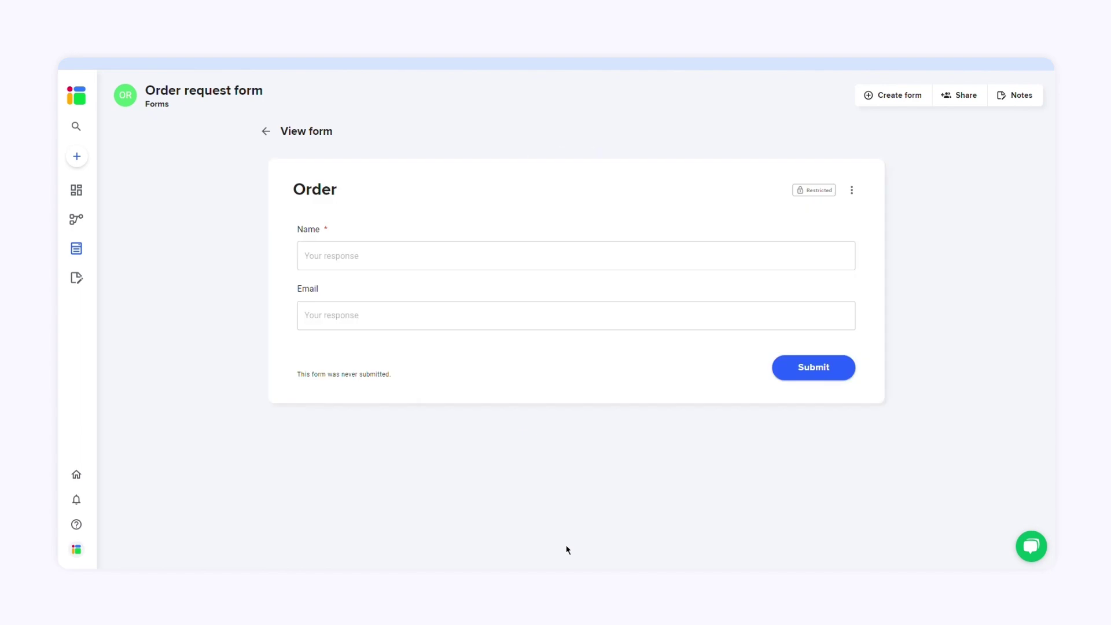
- Enter 'Type only 30 characters maximu' as Name and 'Only valid emails' as Email to test validation
{"action": "left_click", "coordinate": [417, 265]}
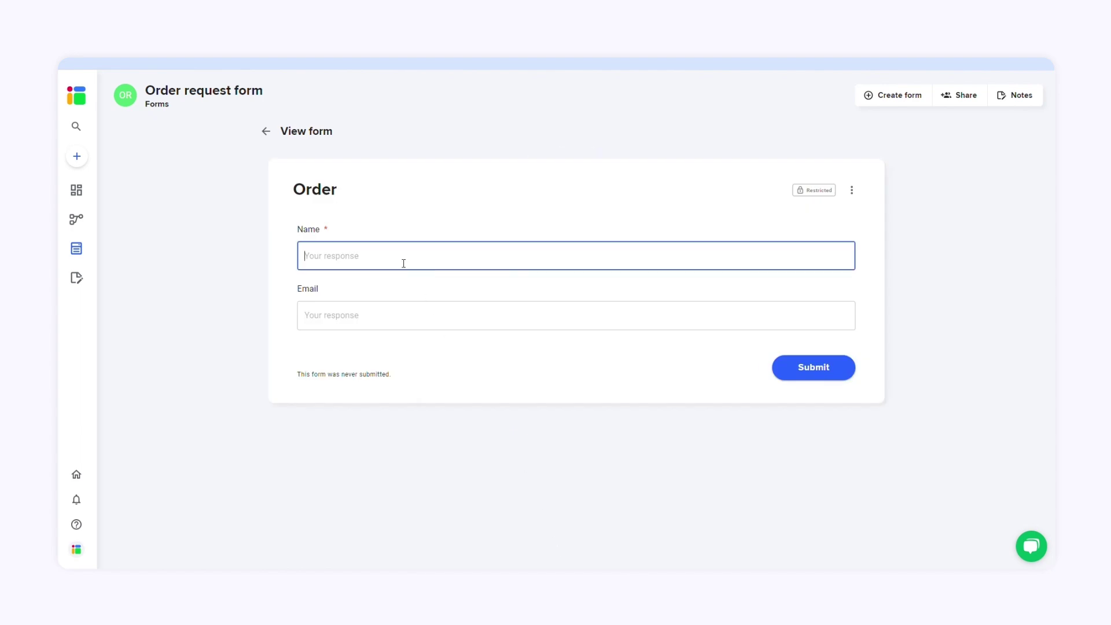
{"action": "type", "text": "Type only 30 characters maximu"}
{"action": "left_click", "coordinate": [408, 321]}
{"action": "type", "text": "Only valid emails"}
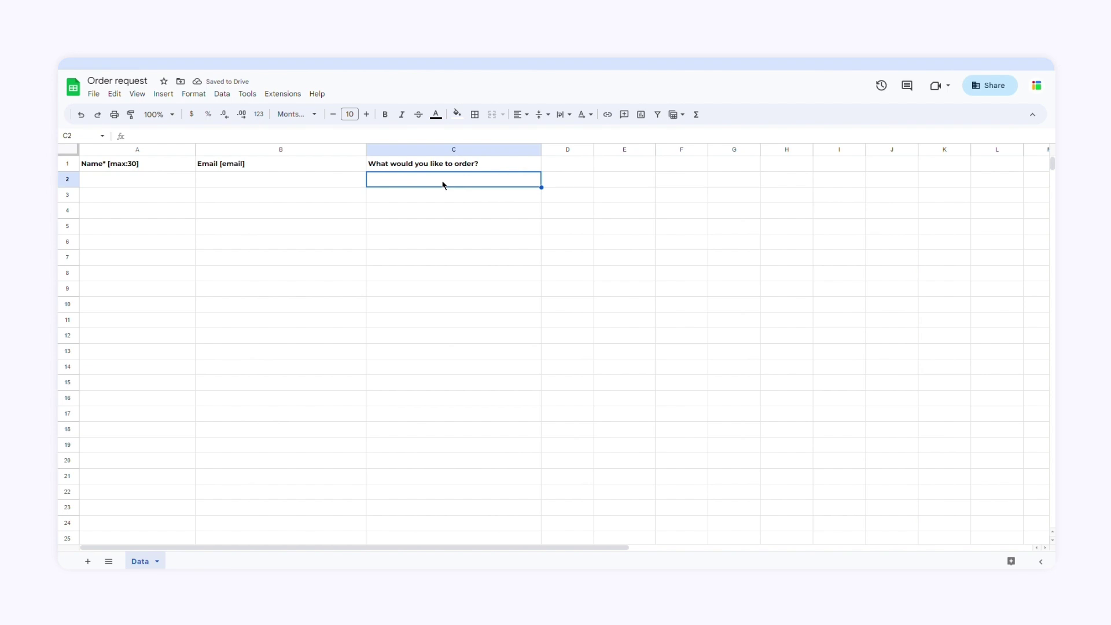
- Add a new data validation rule and begin editing its apply-to range
{"action": "left_click", "coordinate": [233, 97]}
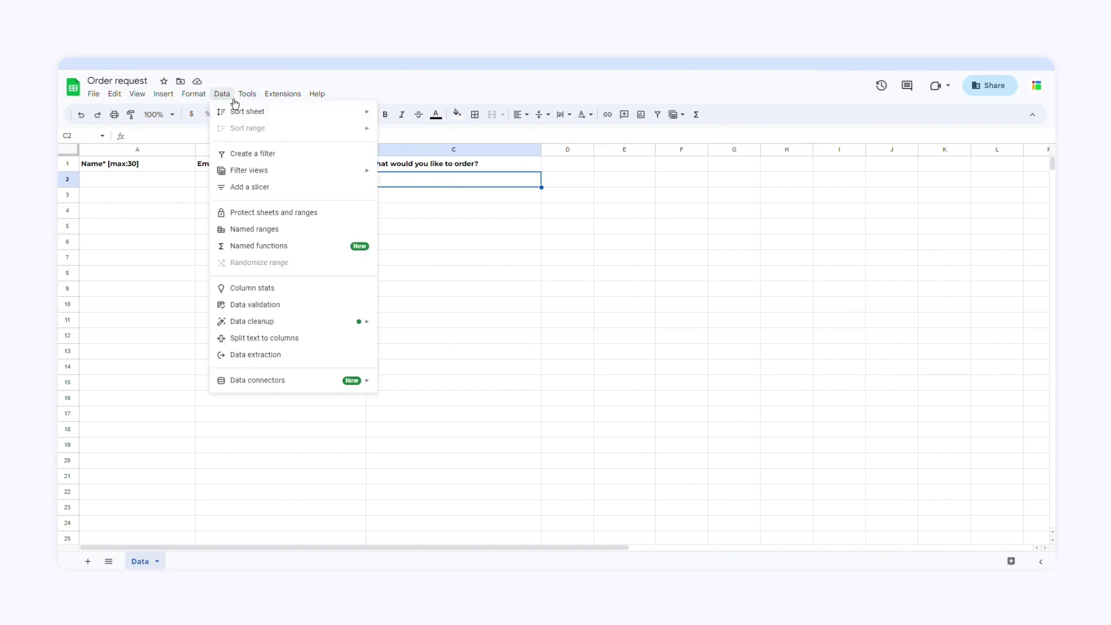
{"action": "left_click", "coordinate": [290, 305]}
{"action": "left_click", "coordinate": [1004, 162]}
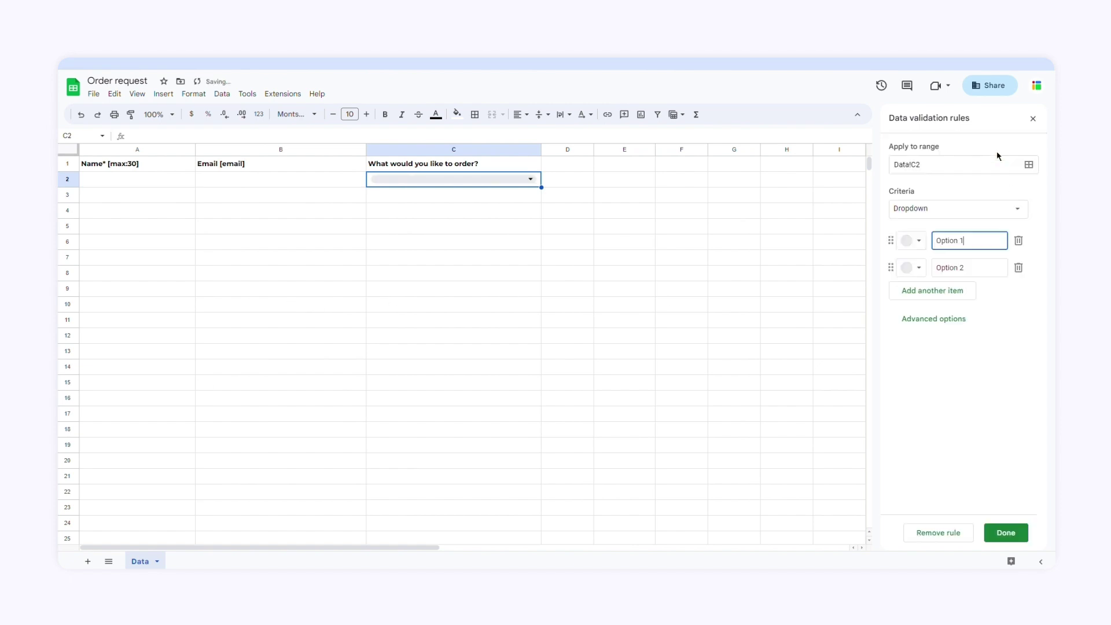
{"action": "left_click", "coordinate": [978, 171]}
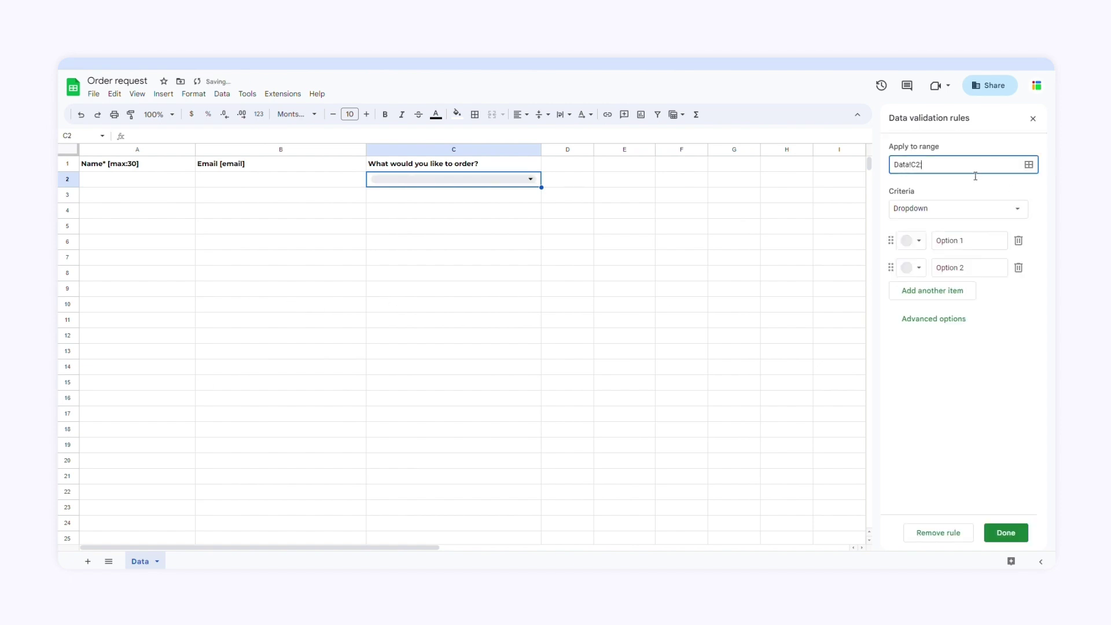
- Extend the rule's range to Data!C2:C and choose Dropdown (from a range) criteria
{"action": "type", "text": ":C"}
{"action": "left_click", "coordinate": [972, 214]}
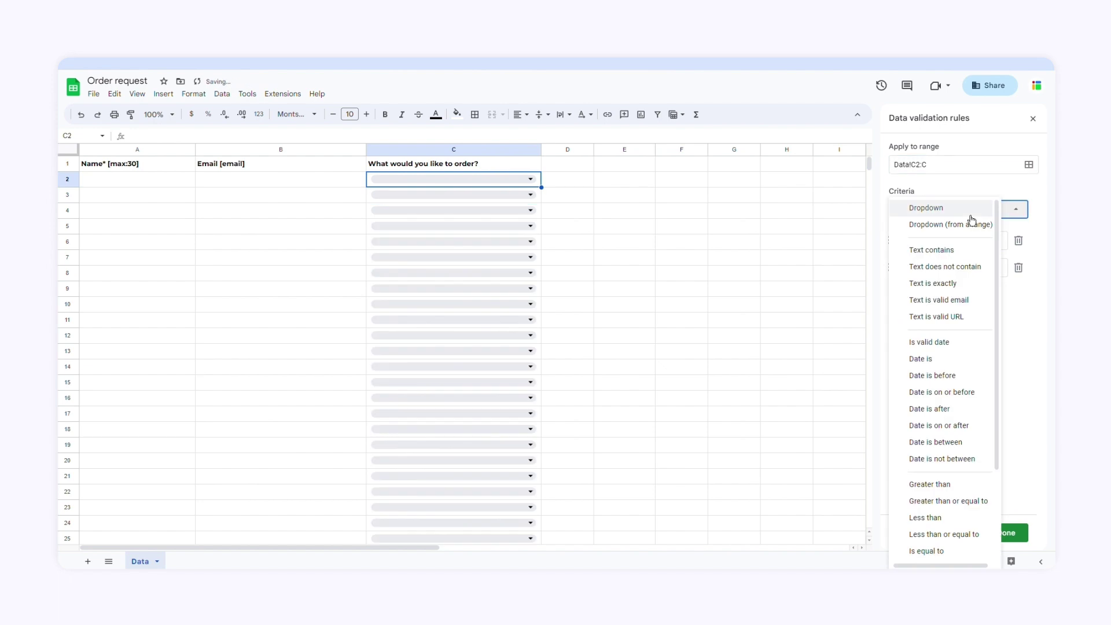
{"action": "left_click", "coordinate": [971, 227]}
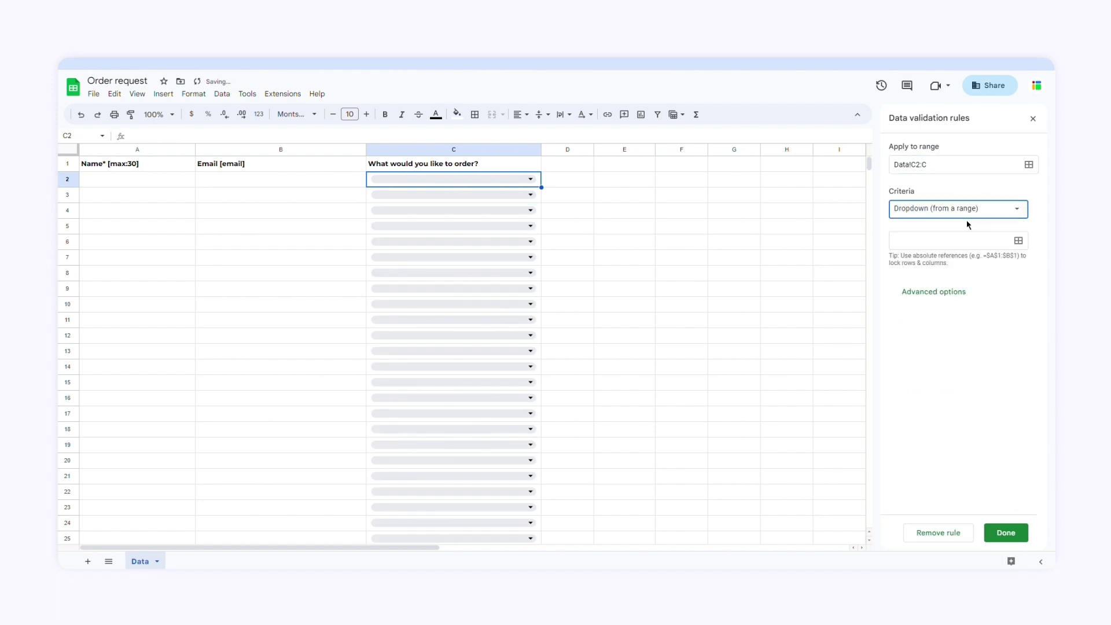
- List Options, Soft cover book, Hard cover book and Premium book in cells E2:E5
{"action": "left_click", "coordinate": [625, 184]}
{"action": "type", "text": "Options"}
{"action": "key", "text": "Return"}
{"action": "type", "text": "Soft cover book"}
{"action": "key", "text": "Return"}
{"action": "type", "text": "Hard cover book"}
{"action": "key", "text": "Return"}
{"action": "type", "text": "Premium book"}
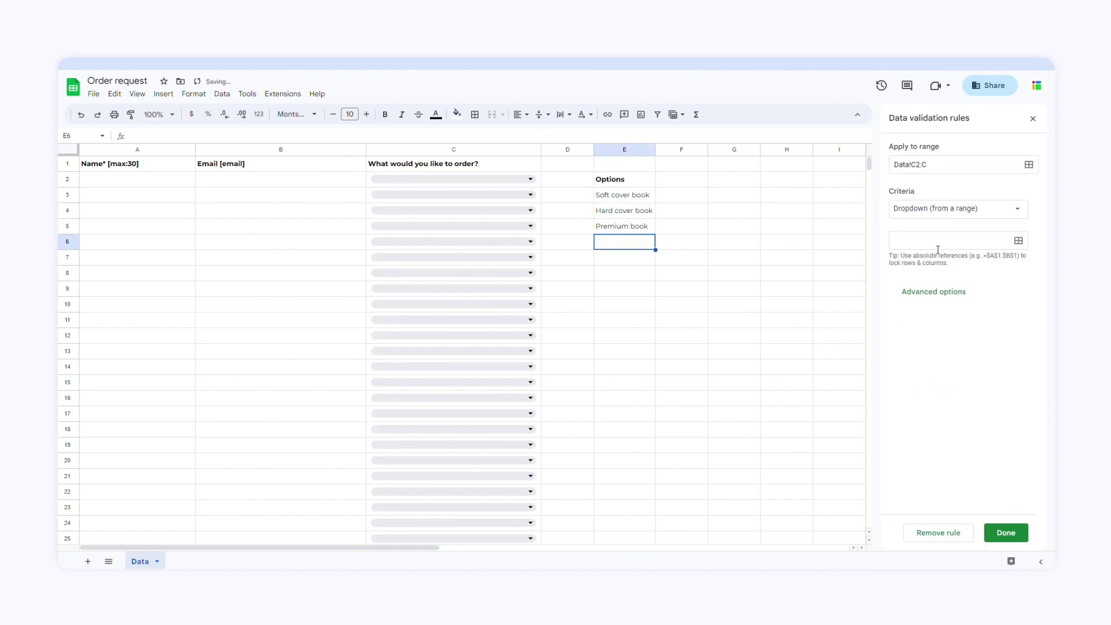
- Source the dropdown from E3:E, save the rule, and check C2's choices
{"action": "left_click", "coordinate": [938, 249]}
{"action": "type", "text": "E3"}
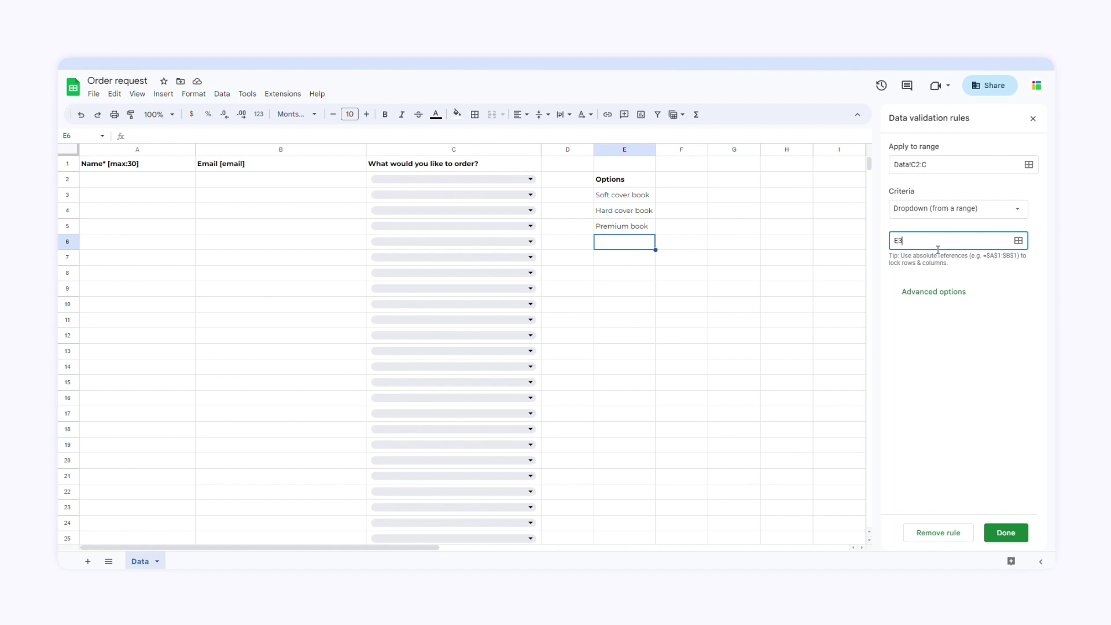
{"action": "type", "text": ":E"}
{"action": "left_click", "coordinate": [1010, 531]}
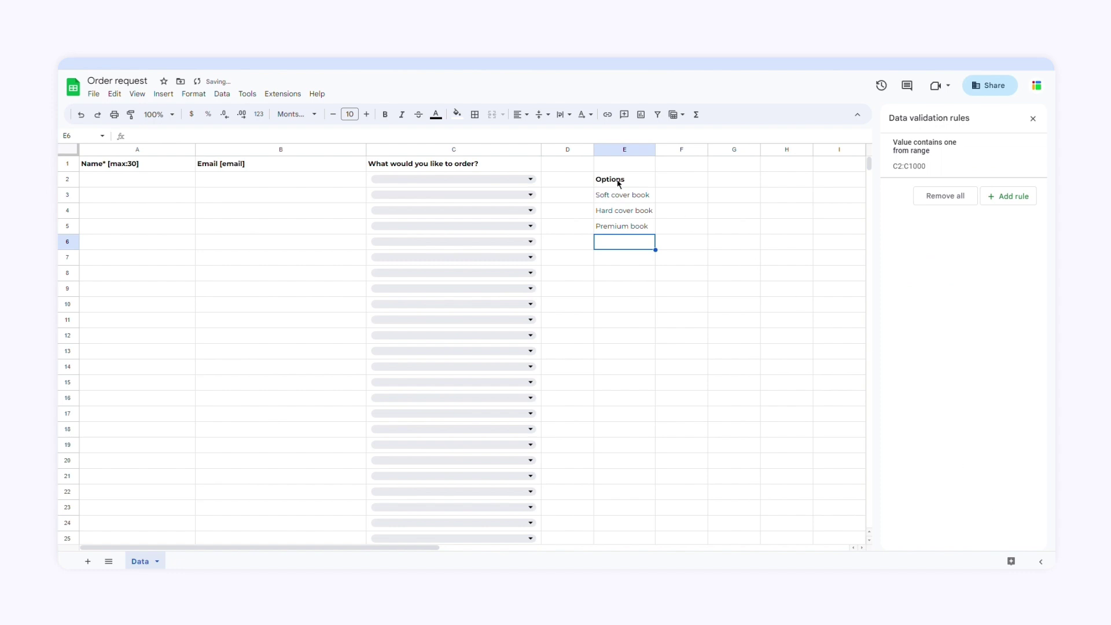
{"action": "left_click_drag", "start_coordinate": [618, 183], "coordinate": [620, 226]}
{"action": "left_click", "coordinate": [630, 241]}
{"action": "left_click", "coordinate": [531, 180]}
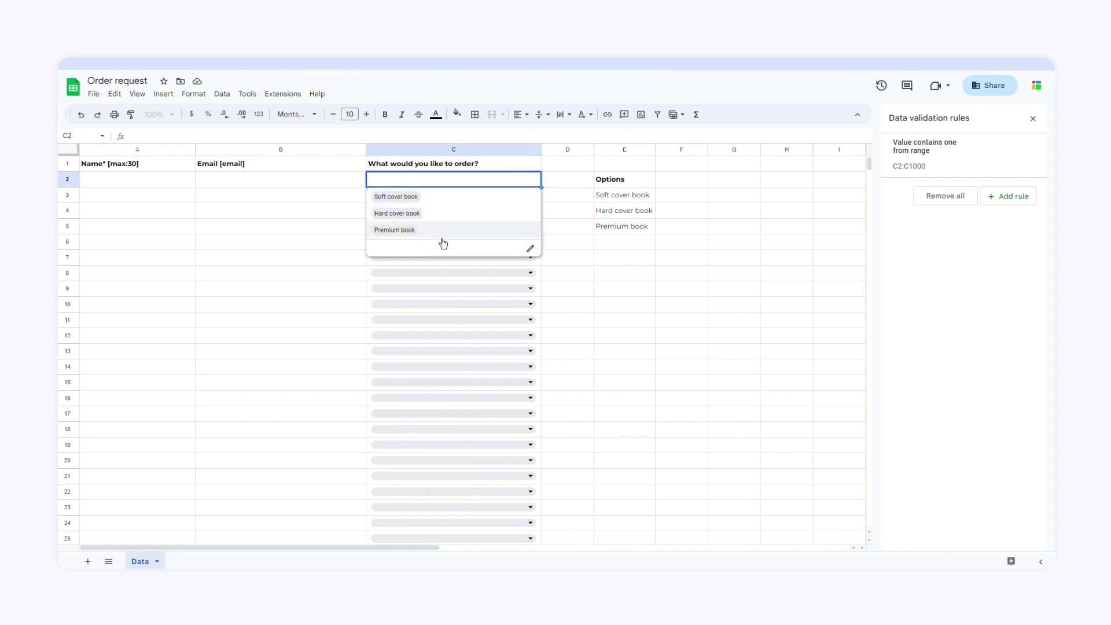
{"action": "left_click", "coordinate": [619, 241]}
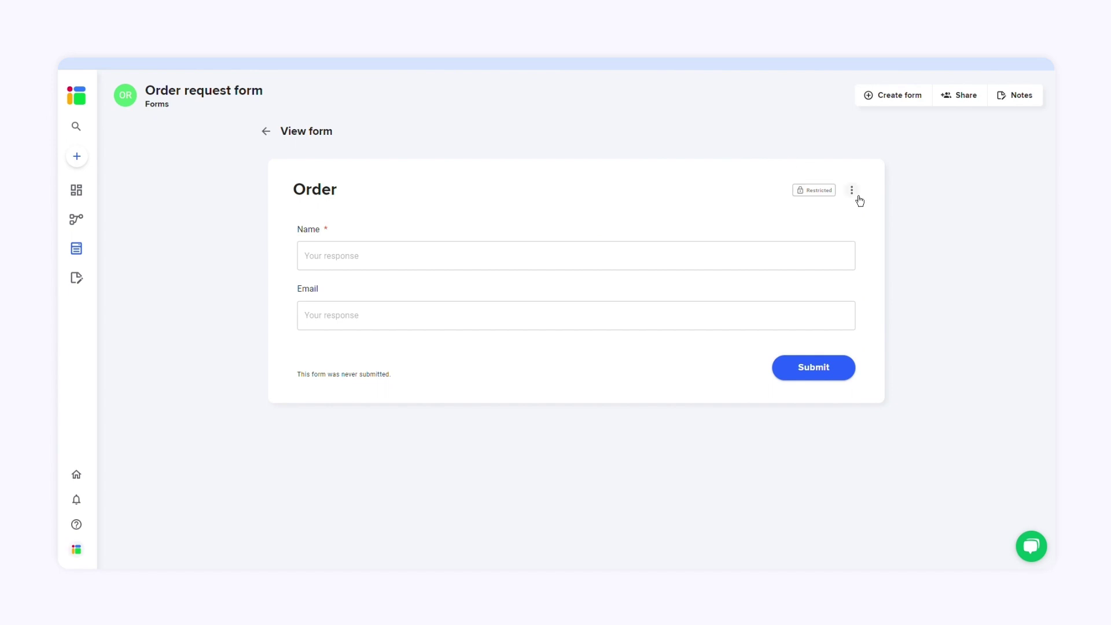
- Refresh the Order form from the sheet headers and check the new order question's choices
{"action": "left_click", "coordinate": [857, 195]}
{"action": "left_click", "coordinate": [819, 194]}
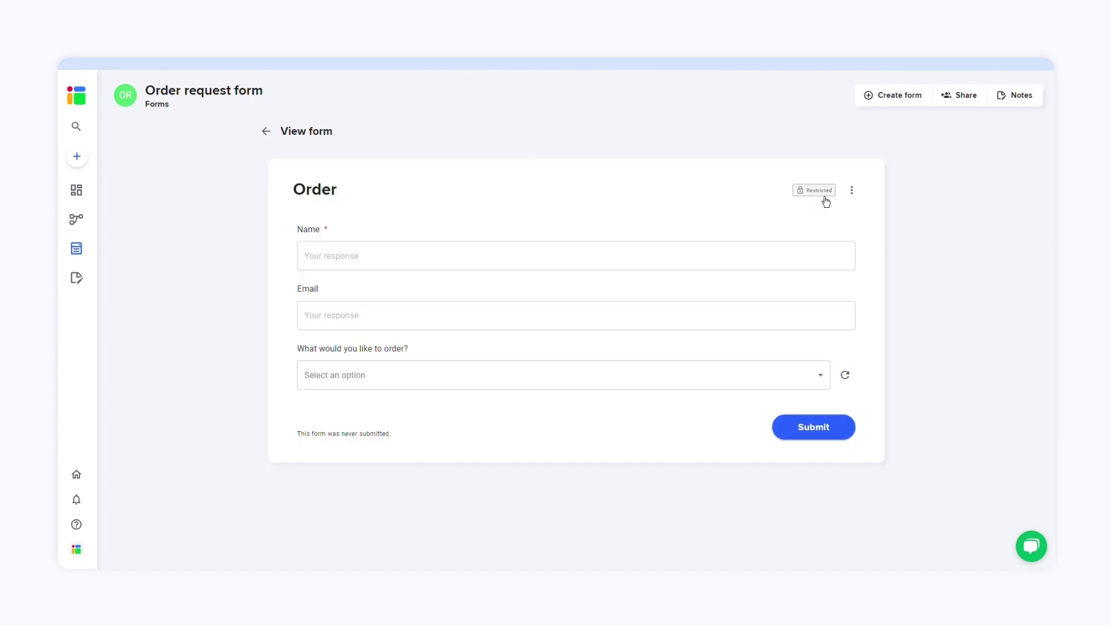
{"action": "left_click", "coordinate": [796, 383]}
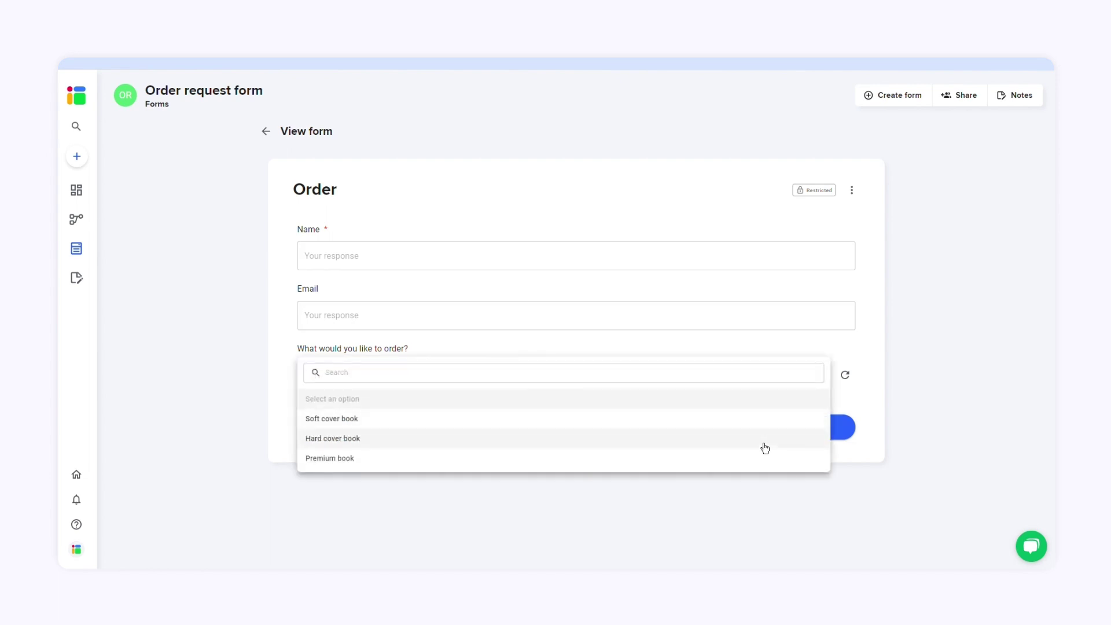
{"action": "left_click", "coordinate": [782, 484]}
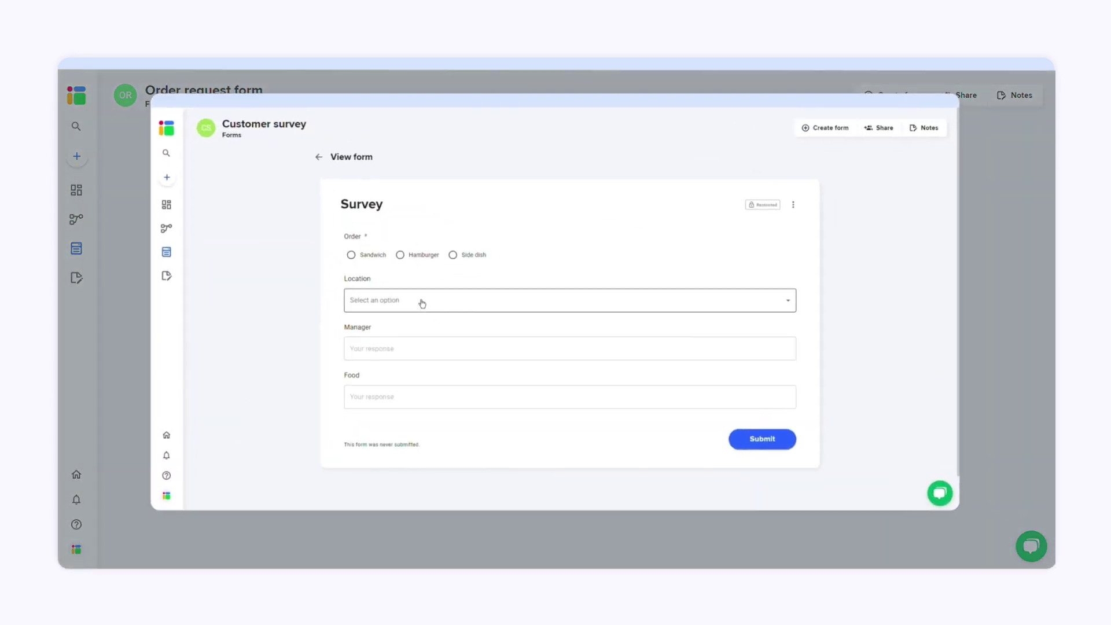
{"action": "left_click", "coordinate": [422, 302]}
{"action": "left_click", "coordinate": [407, 336]}
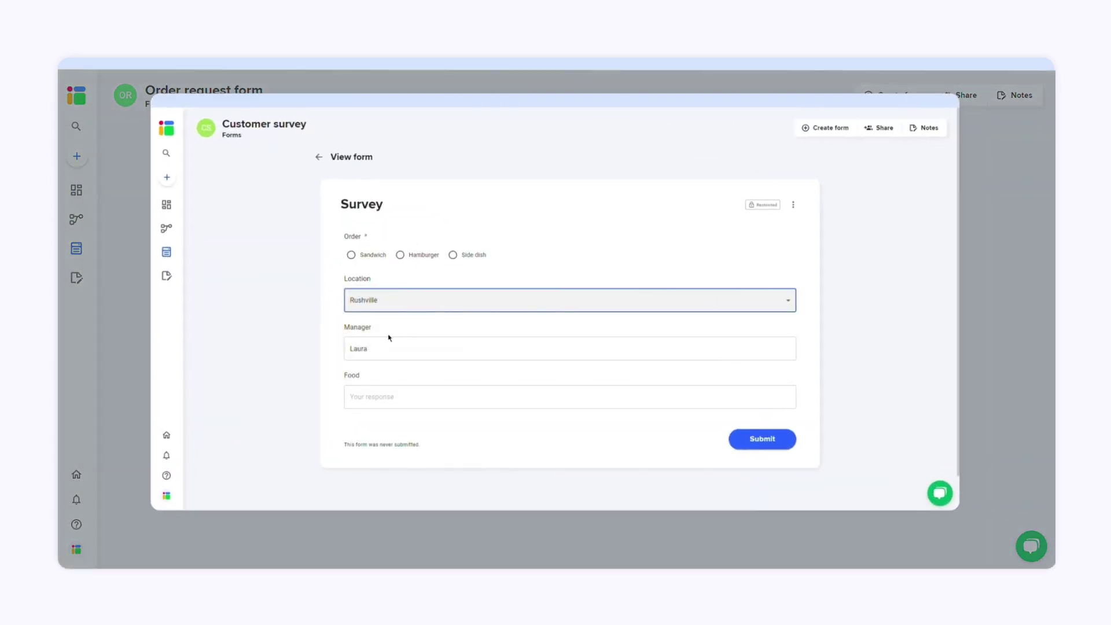
{"action": "left_click", "coordinate": [417, 307]}
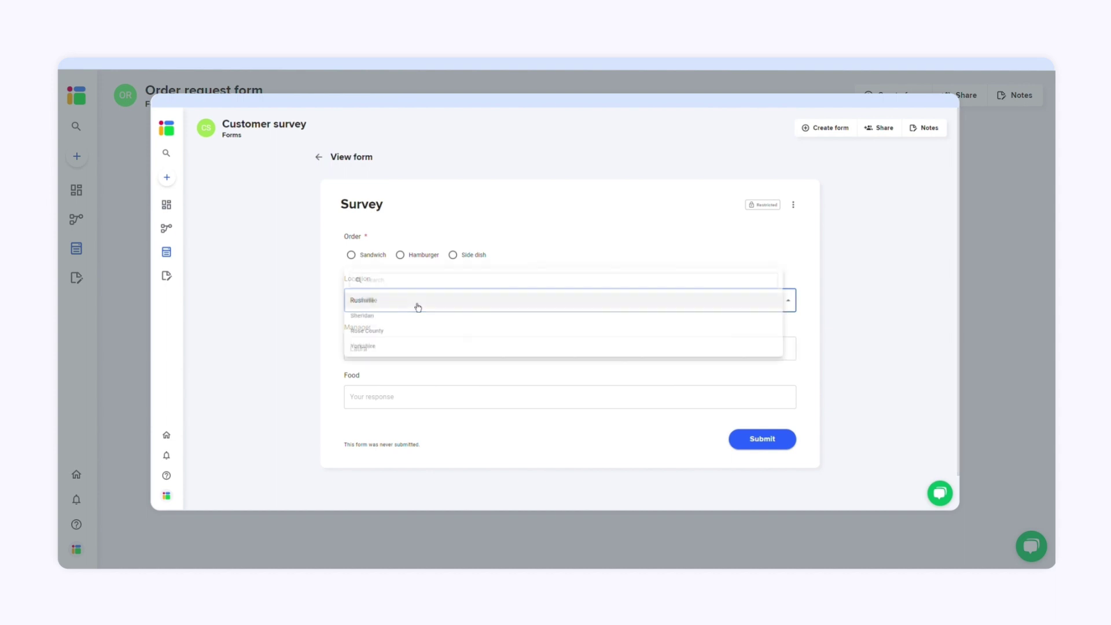
{"action": "left_click", "coordinate": [404, 334]}
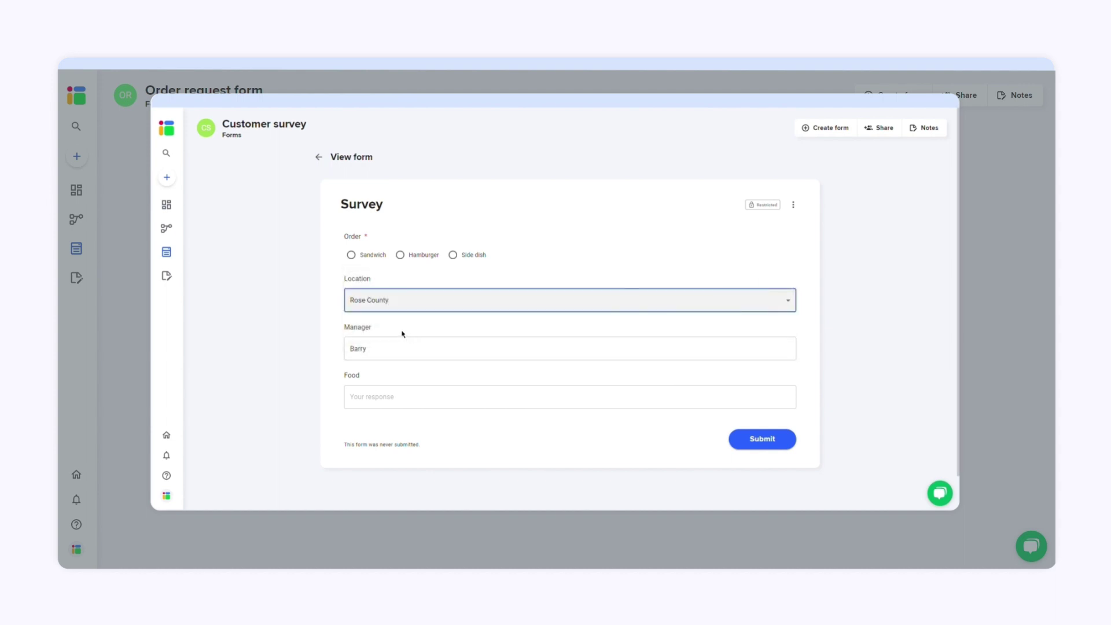
{"action": "left_click", "coordinate": [444, 305]}
{"action": "left_click", "coordinate": [433, 287]}
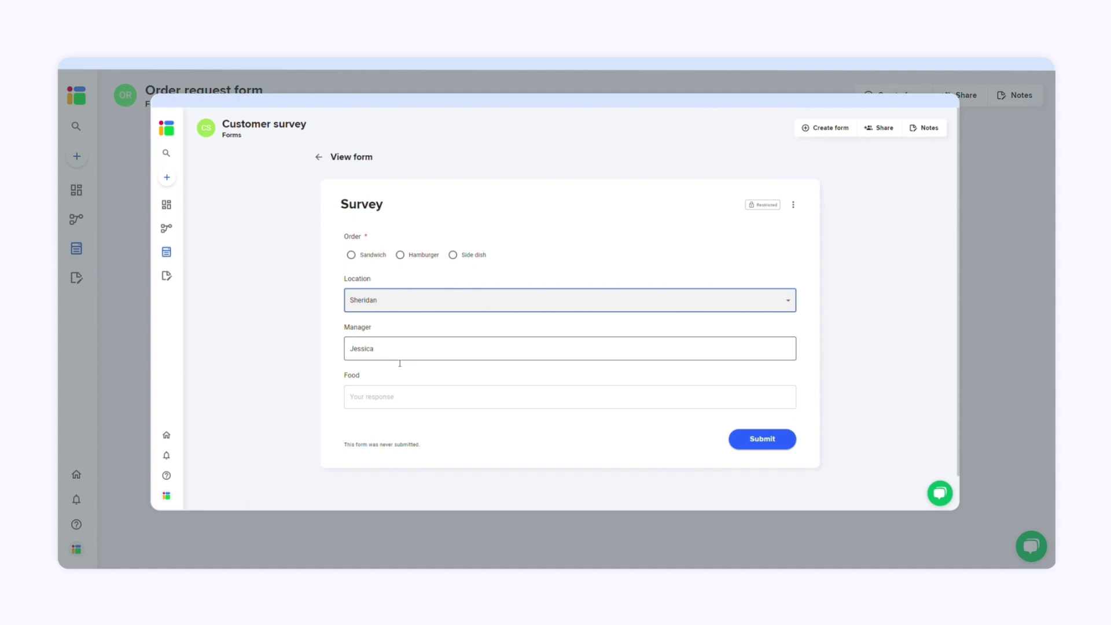